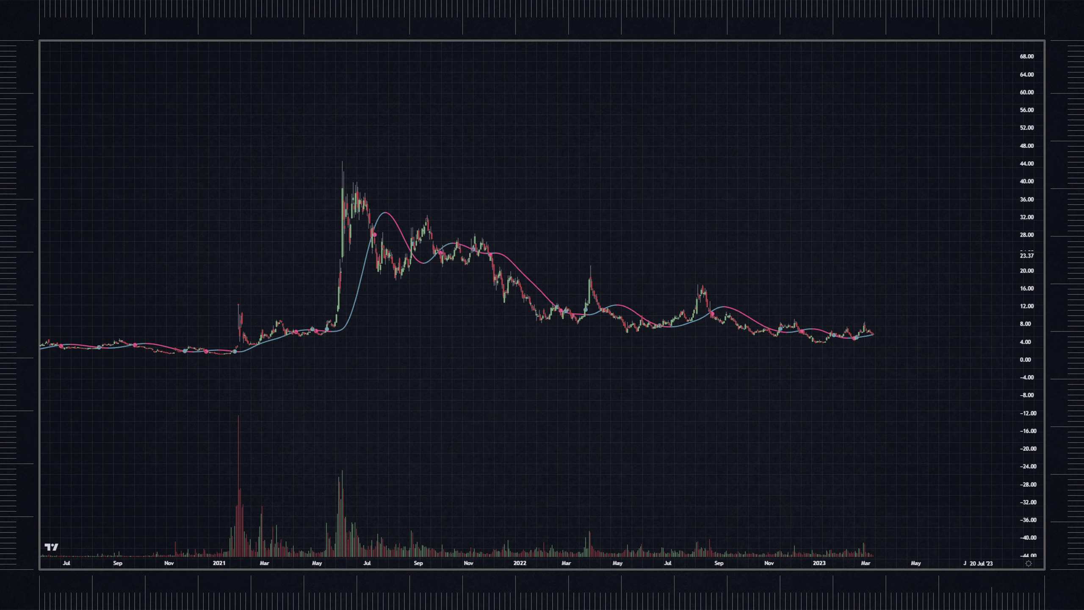
- Stretch the price scale of the maximized price chart and restore the multi-coin indicator pane beneath it
scroll(644, 210, up, 2)
drag(630, 224, 709, 193)
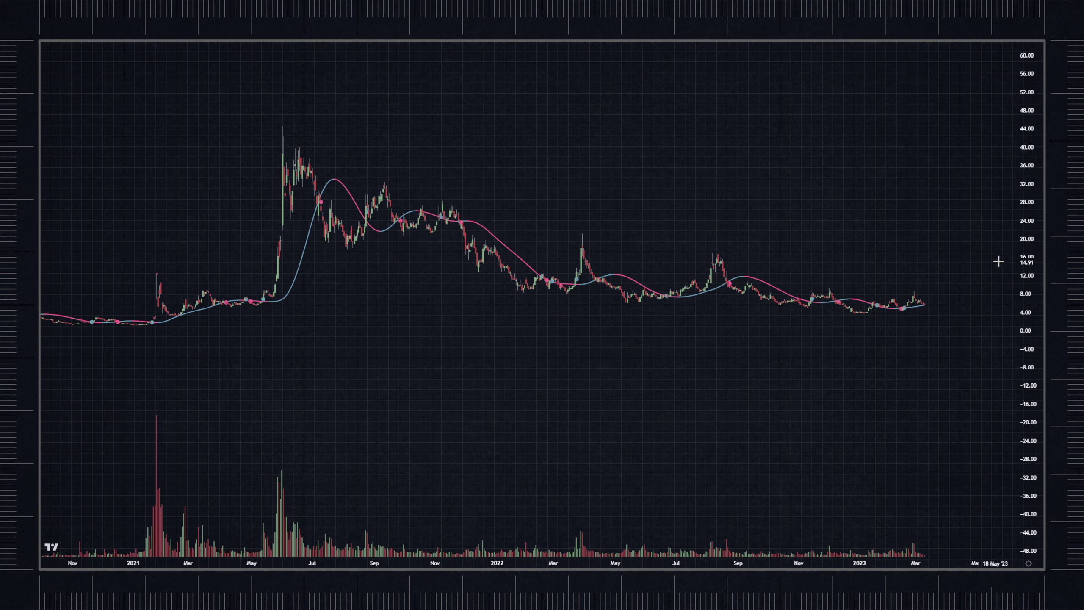
drag(1025, 258, 1014, 200)
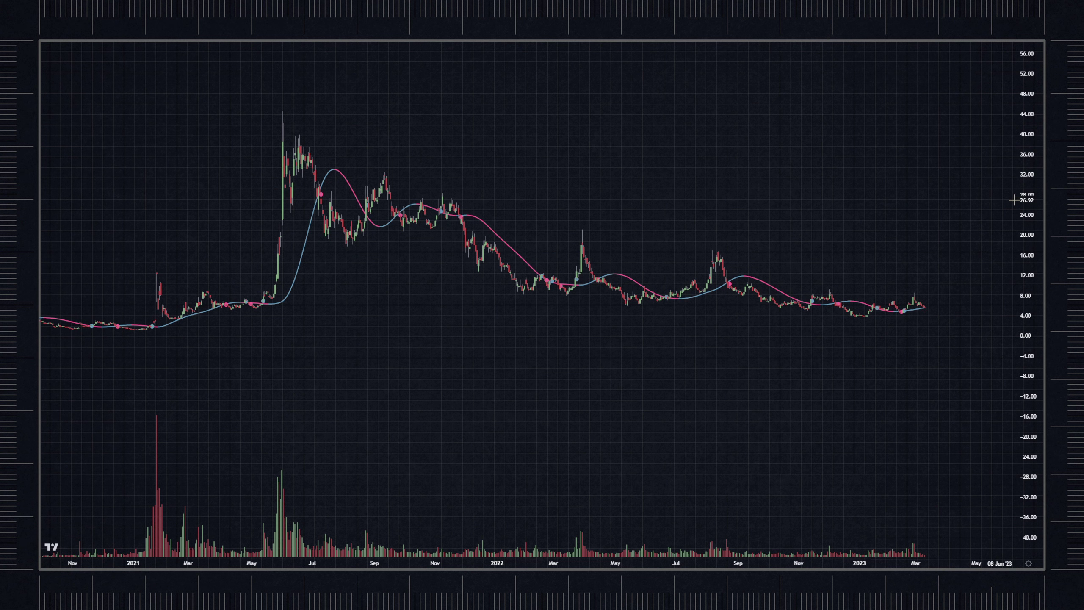
drag(1034, 313, 912, 232)
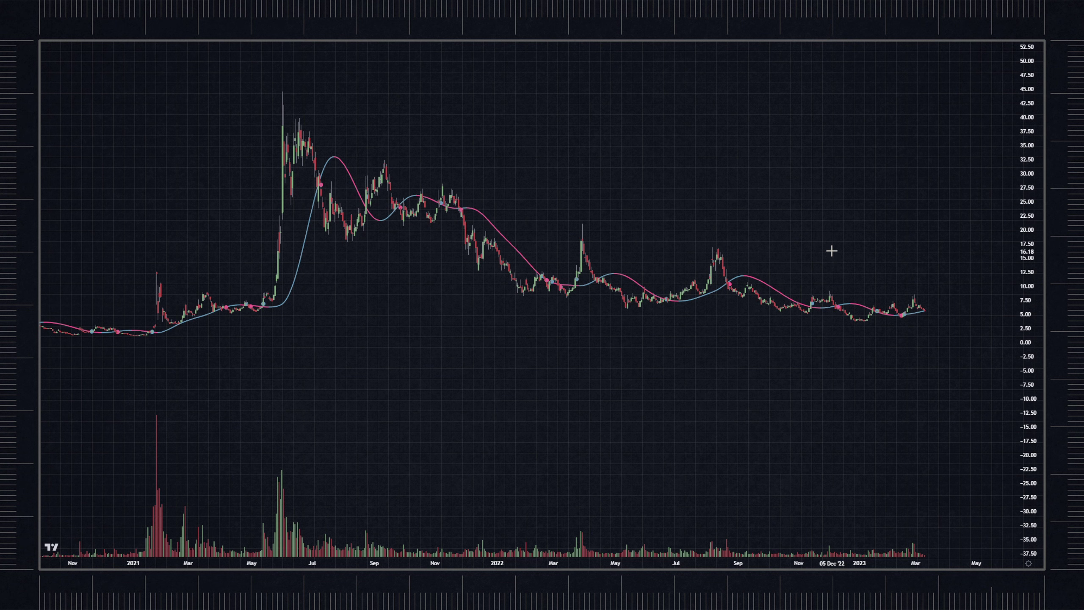
double_click(850, 185)
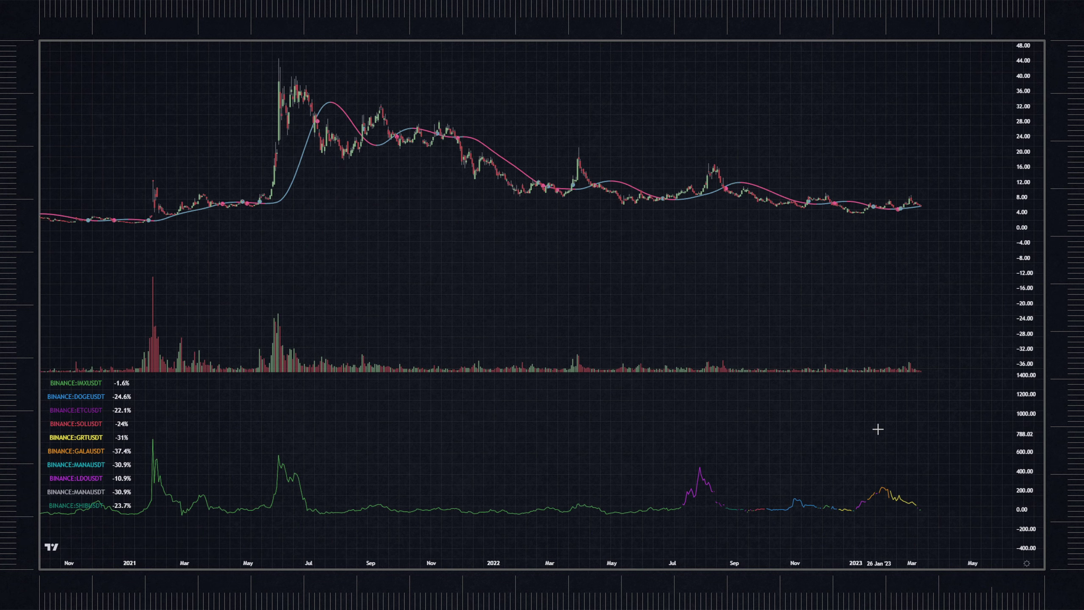
- Examine the multi-coin indicator's history from 2019 to early 2023 against the price and volume, including its green 2021 section
scroll(876, 431, down, 3)
scroll(946, 426, down, 5)
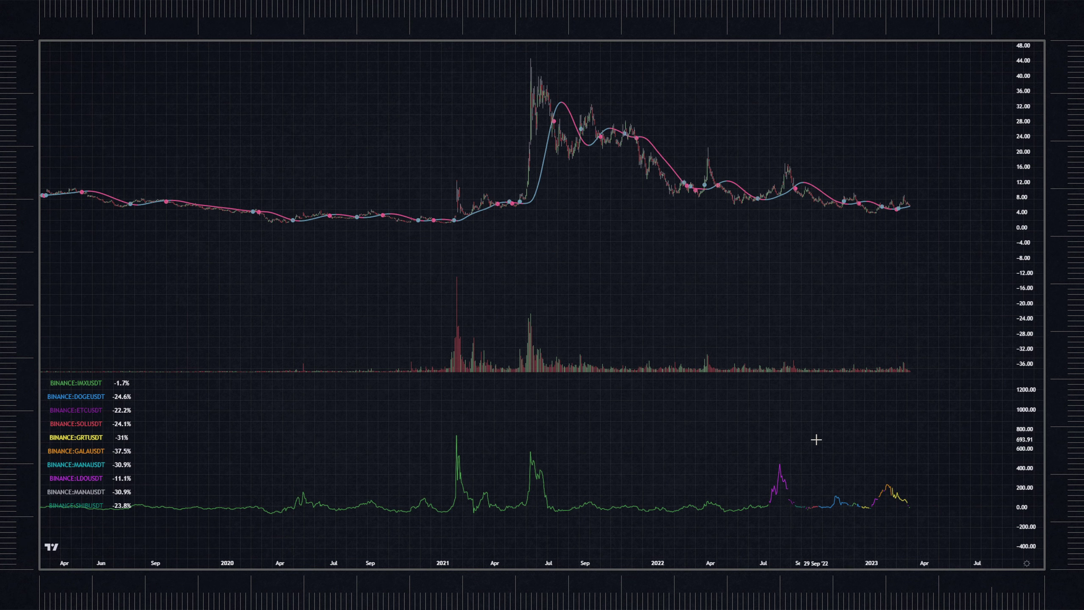
drag(1013, 399, 1014, 413)
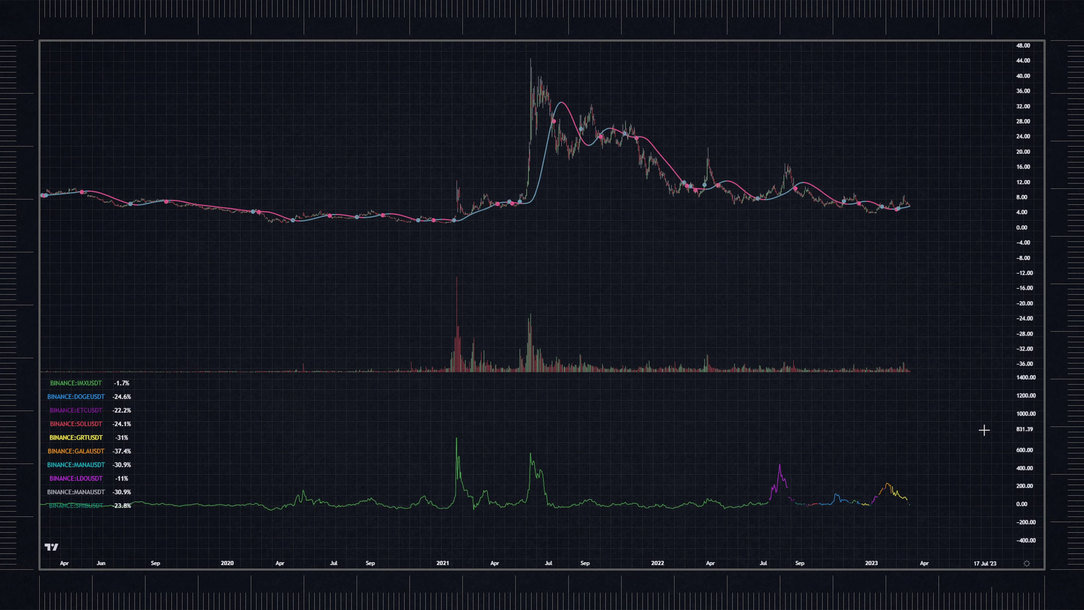
drag(513, 415, 512, 419)
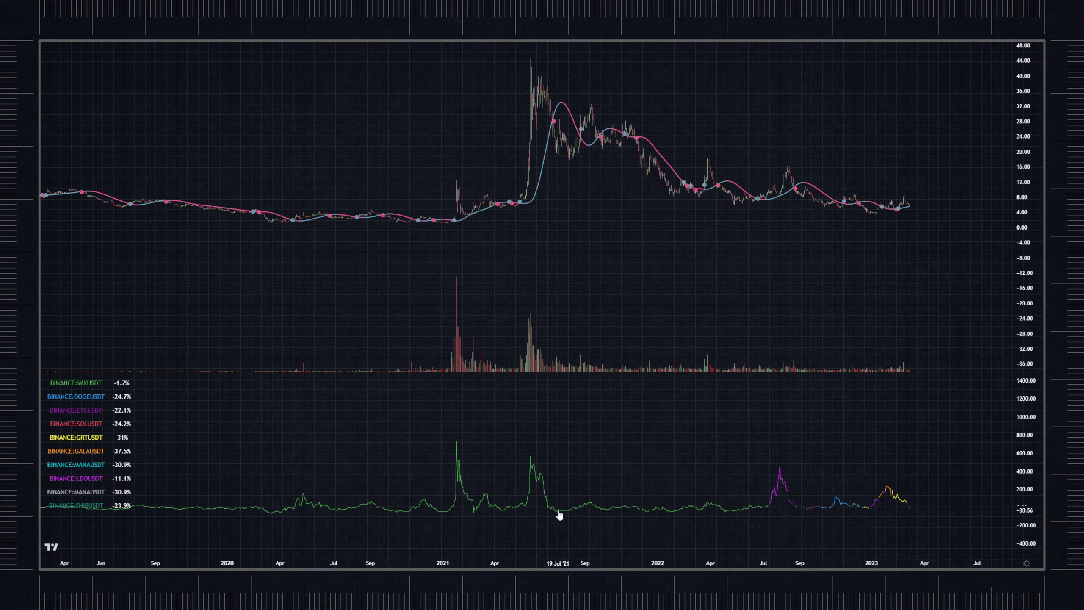
scroll(779, 257, up, 4)
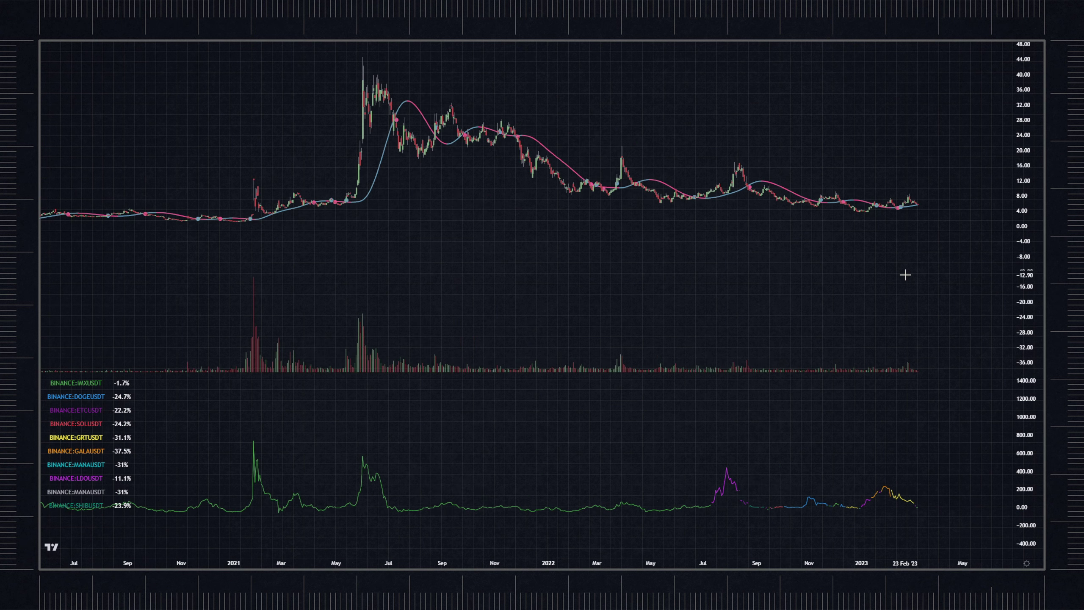
scroll(905, 274, up, 1)
scroll(1022, 212, up, 1)
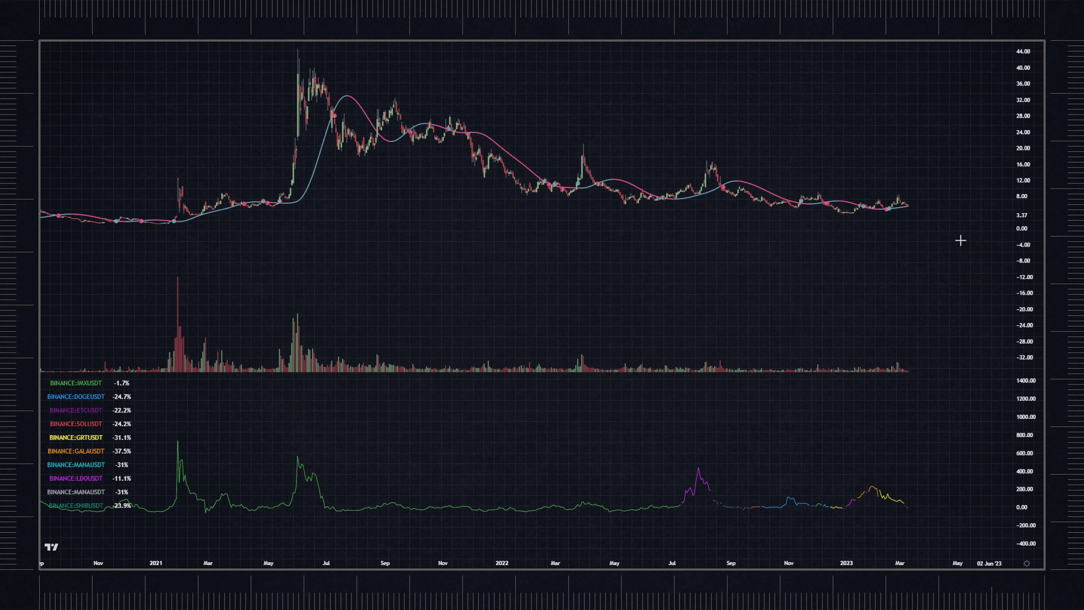
drag(368, 435, 375, 450)
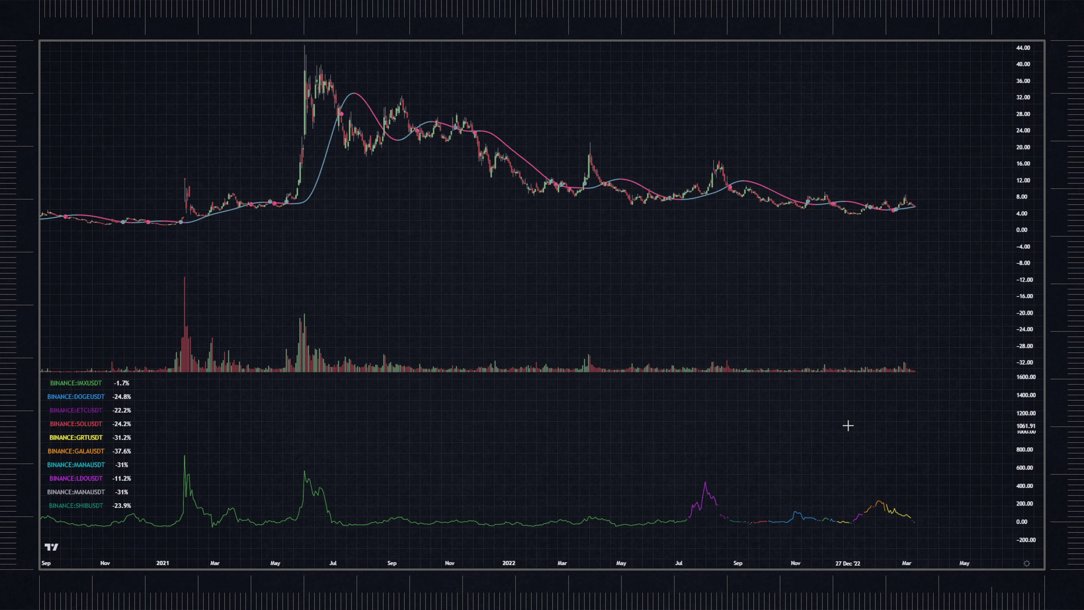
scroll(848, 425, down, 1)
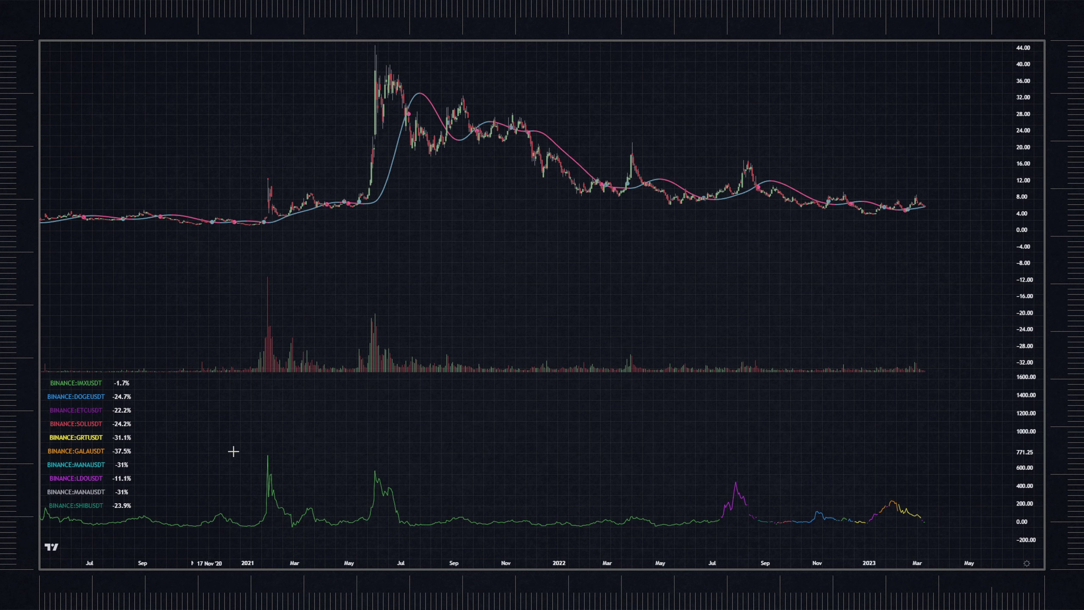
scroll(180, 271, down, 1)
scroll(319, 249, down, 1)
scroll(813, 237, right, 1)
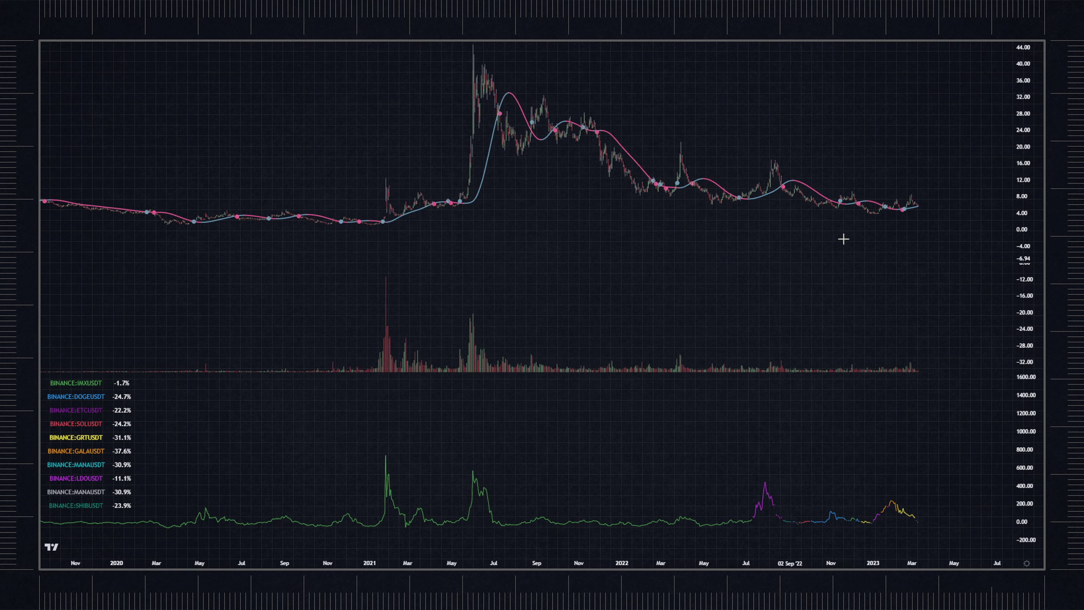
- Stretch the vertical scale of the price chart and hide its moving-average overlay
drag(1026, 224, 1023, 216)
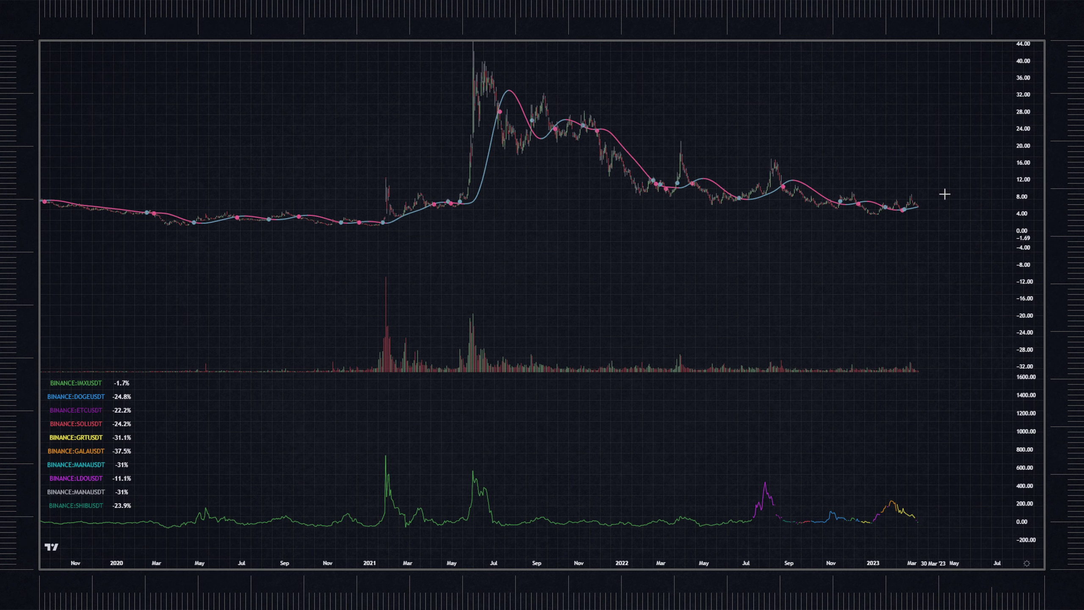
drag(1020, 164, 885, 263)
drag(1020, 242, 1021, 209)
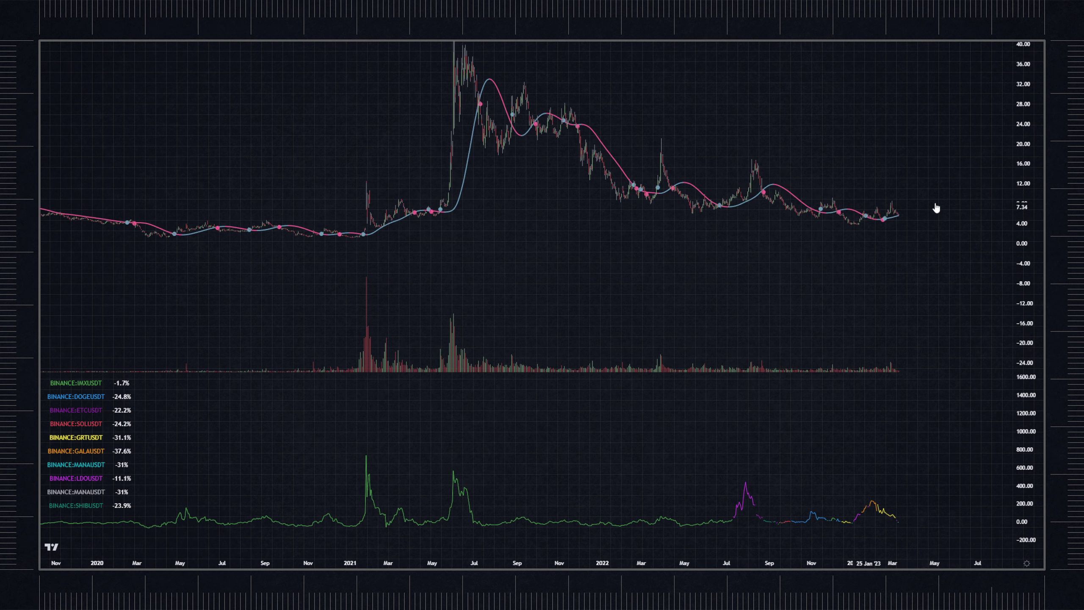
scroll(890, 256, up, 2)
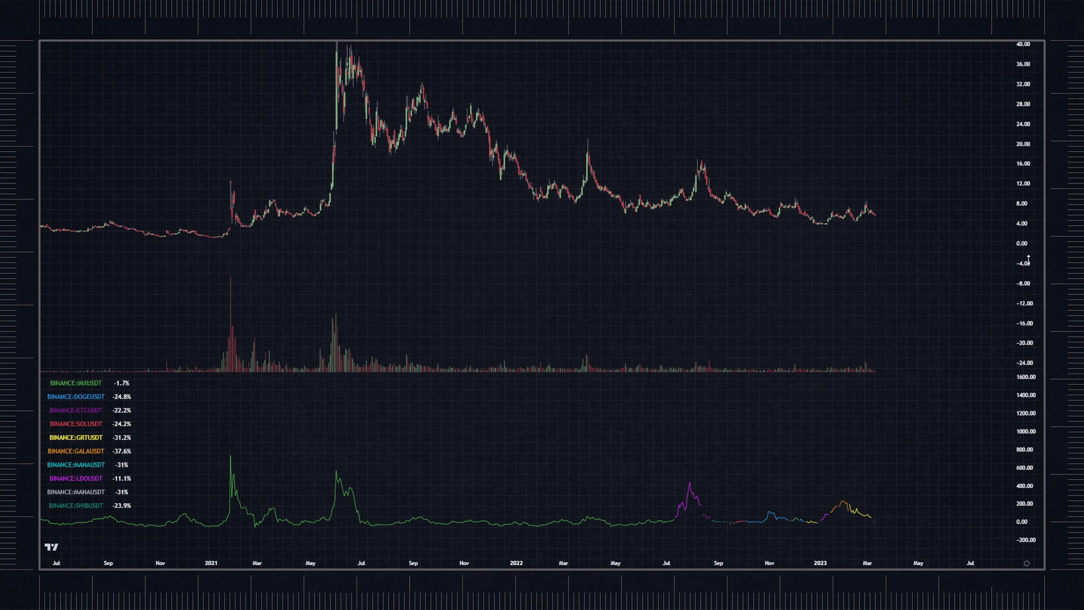
drag(1024, 261, 1024, 224)
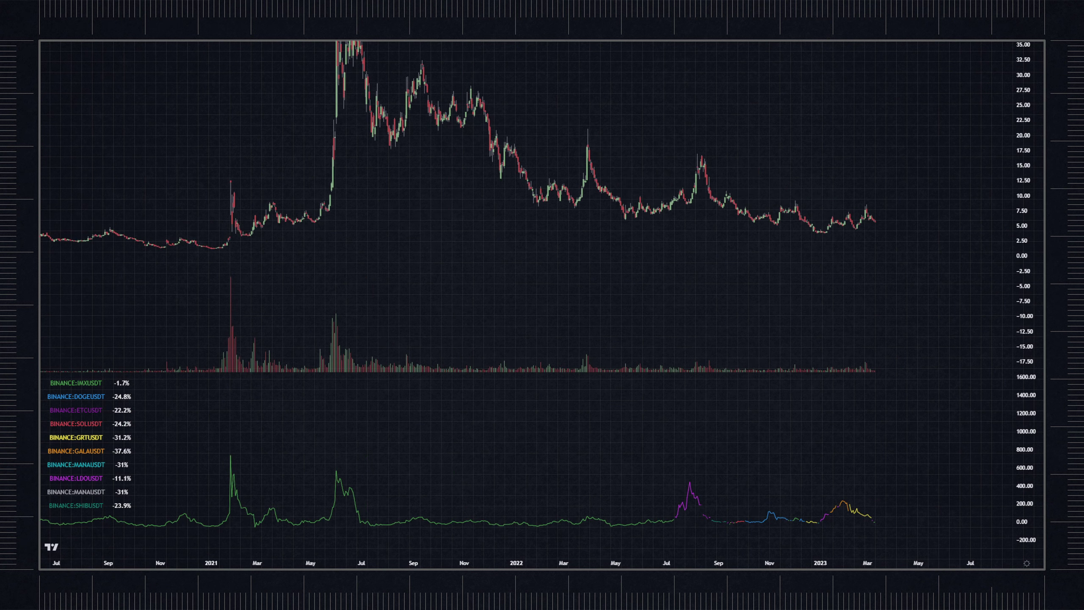
- Circle the early 2023 price swings with a freehand stroke and delete the mark
mouse_move(879, 240)
mouse_down()
mouse_move(890, 198)
mouse_move(844, 234)
mouse_up()
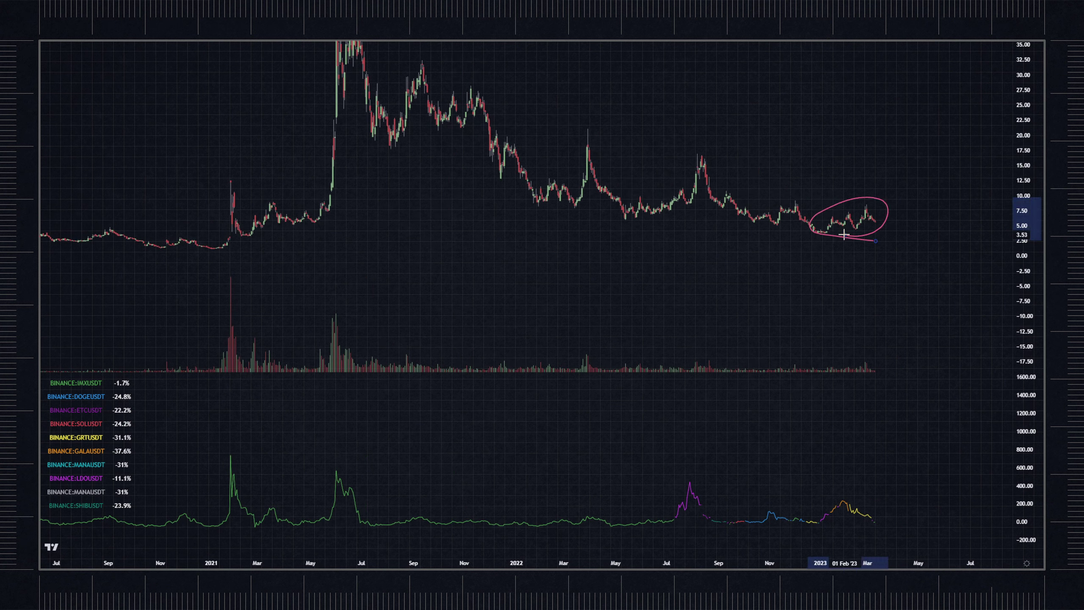
key(Delete)
- Circle the purple mid-2022 peak of the indicator with freehand strokes and delete the marks
scroll(775, 237, down, 3)
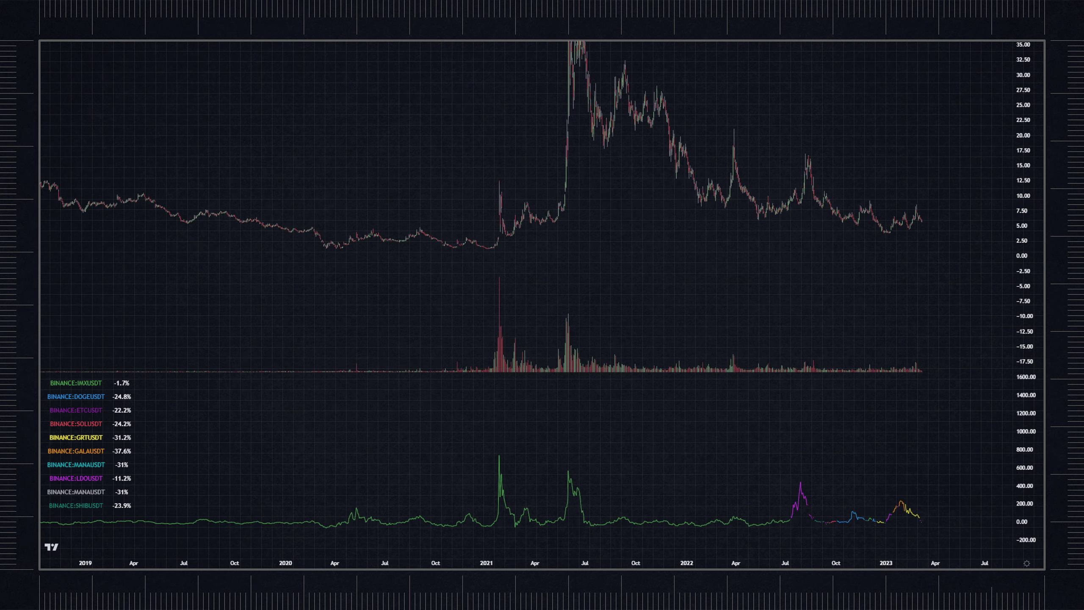
drag(493, 131, 452, 126)
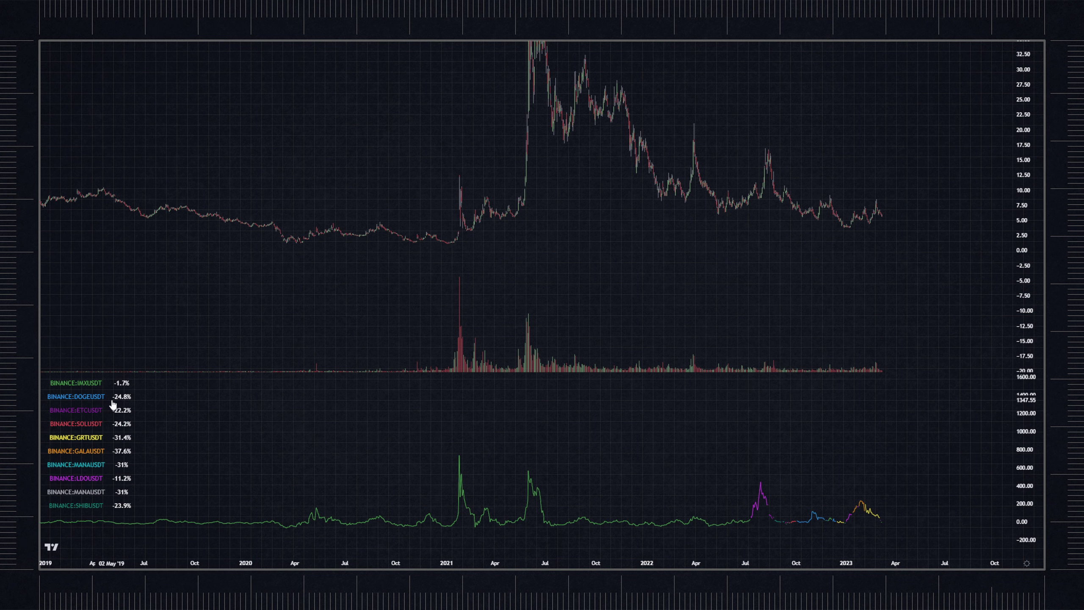
drag(972, 236, 972, 241)
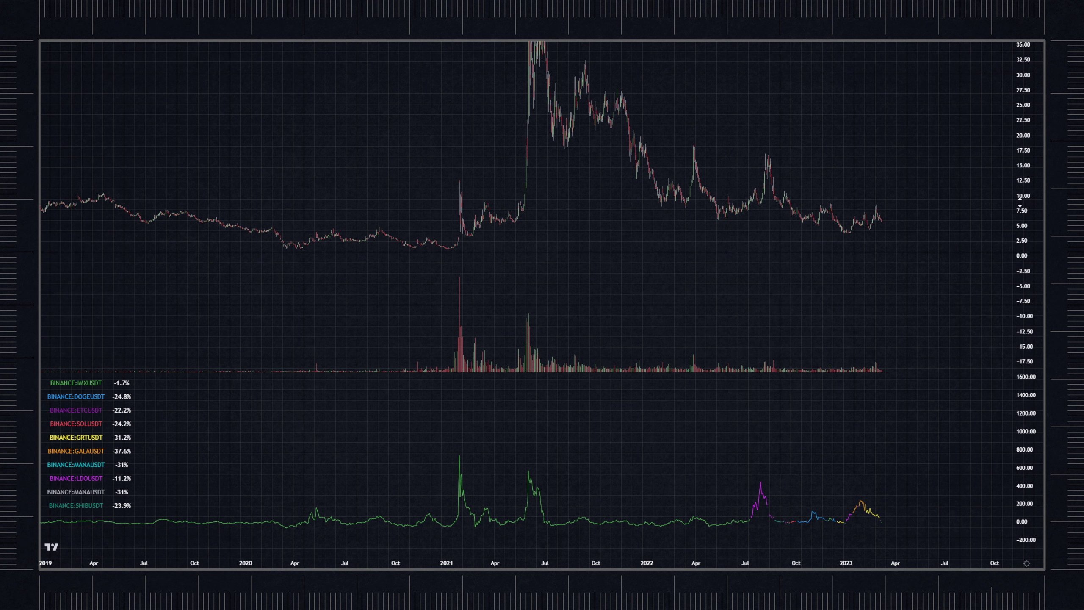
drag(1019, 203, 1020, 216)
scroll(792, 513, up, 1)
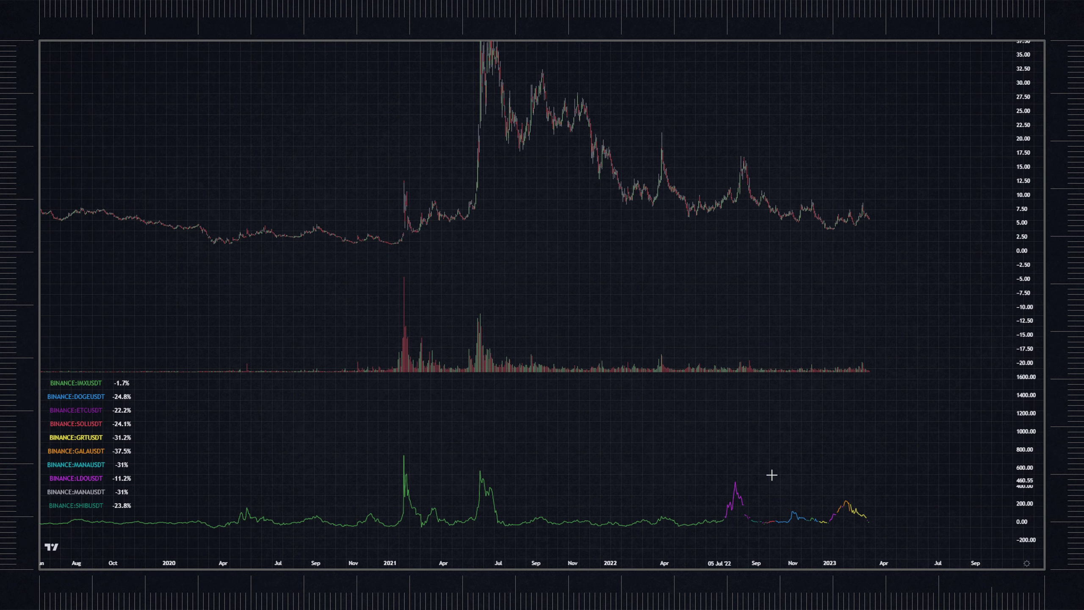
mouse_move(744, 466)
mouse_down()
mouse_move(752, 522)
mouse_move(743, 462)
mouse_up()
drag(1024, 447, 1023, 456)
key(Delete)
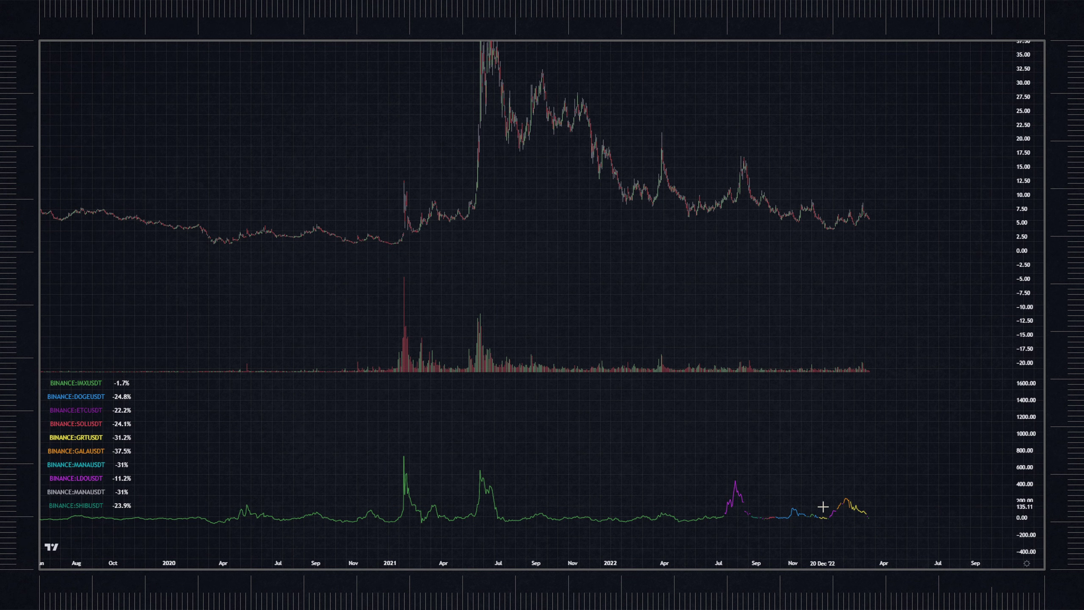
mouse_move(742, 470)
mouse_down()
mouse_move(733, 519)
mouse_move(740, 462)
mouse_up()
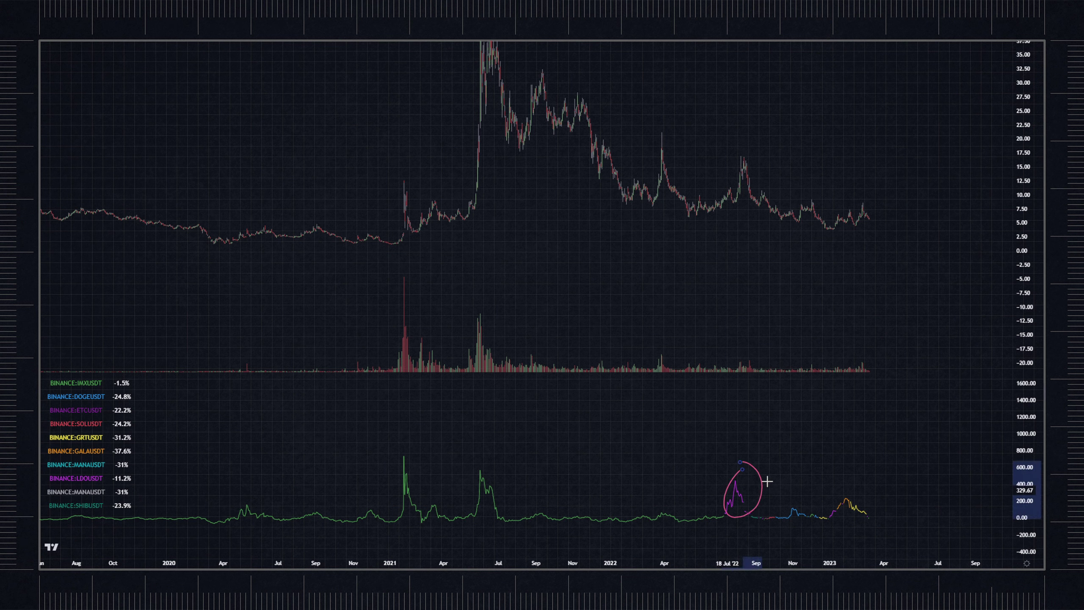
key(Delete)
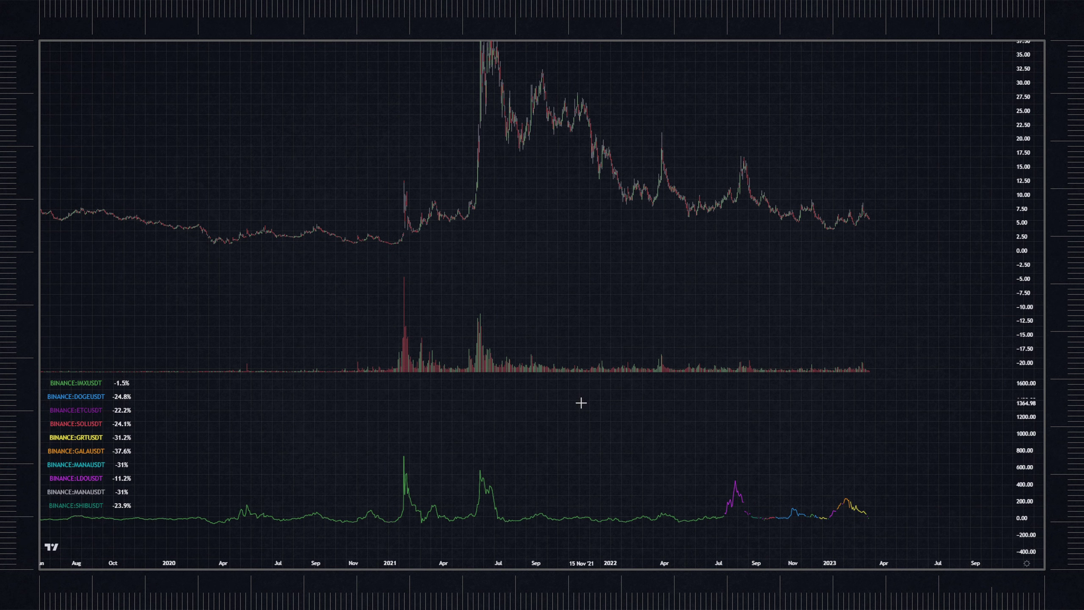
- Zoom the chart in on March 2022 to March 2023 and stretch the price and indicator scales
drag(602, 408, 610, 397)
scroll(96, 418, up, 1)
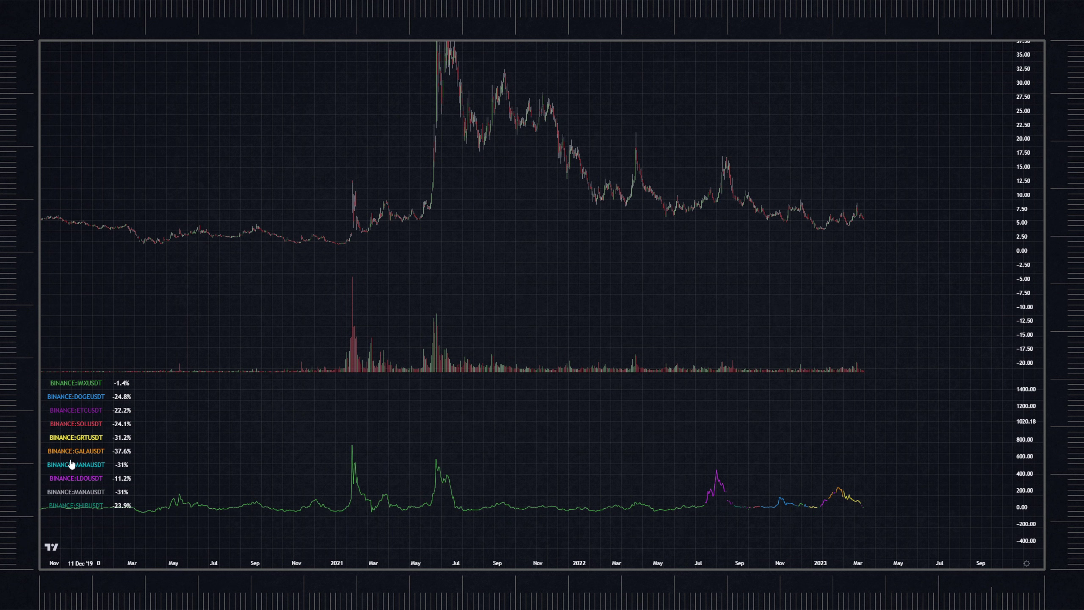
drag(627, 453, 734, 436)
scroll(736, 436, up, 5)
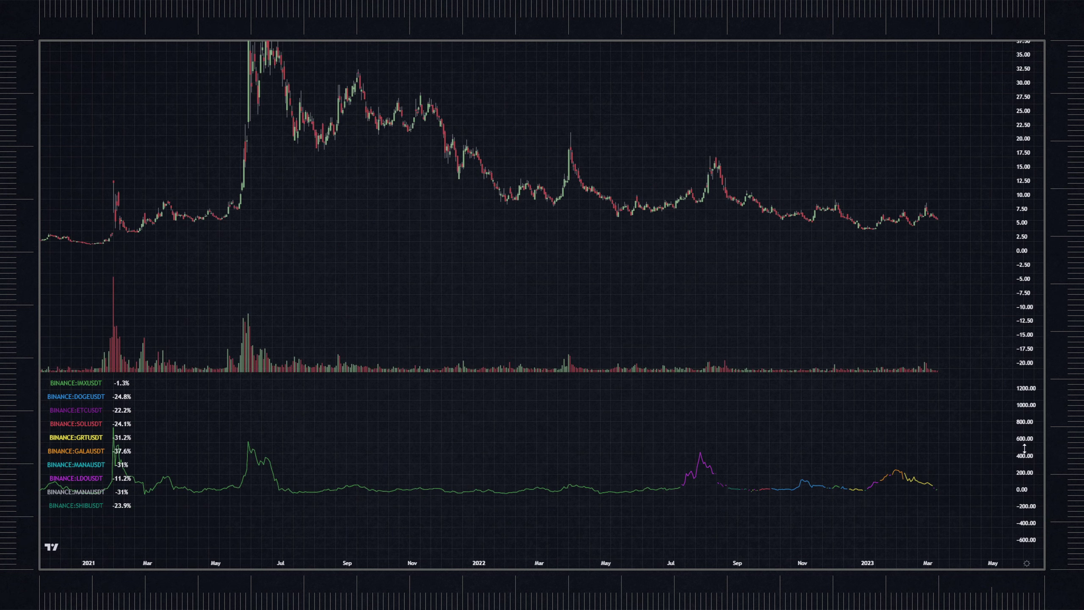
drag(1024, 447, 1016, 376)
drag(1026, 255, 1023, 171)
drag(817, 251, 862, 255)
scroll(857, 254, up, 5)
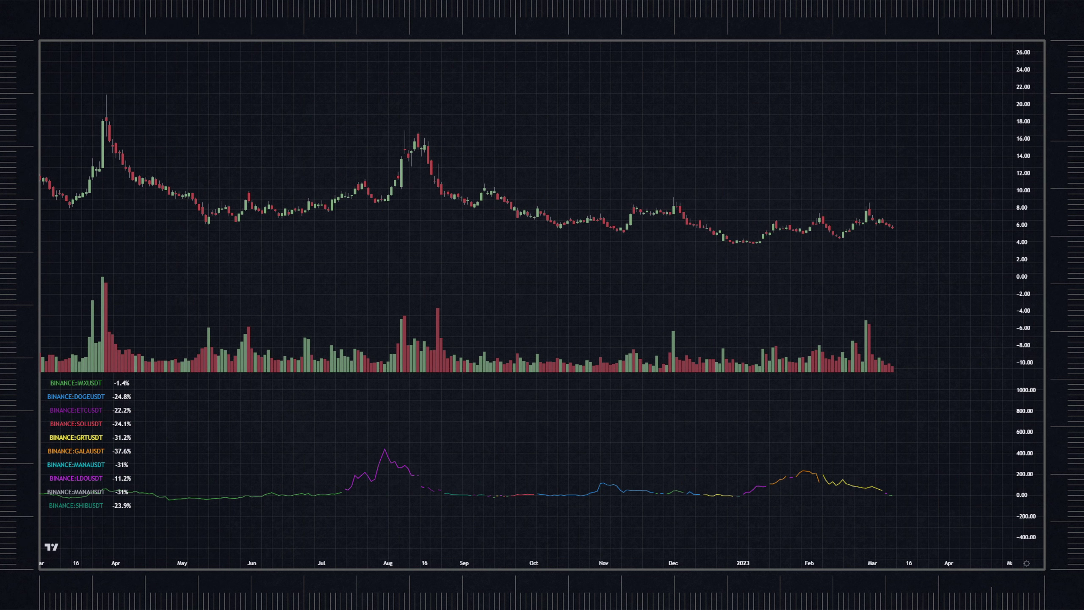
- Trace the August 2022 price peak and the indicator's matching purple peak with freehand strokes, clearing the marks
mouse_move(405, 428)
mouse_down()
mouse_move(336, 467)
mouse_move(398, 428)
mouse_up()
key(ctrl+z)
drag(394, 146, 364, 151)
key(ctrl+z)
mouse_move(374, 216)
mouse_down()
mouse_move(412, 129)
mouse_move(434, 196)
mouse_up()
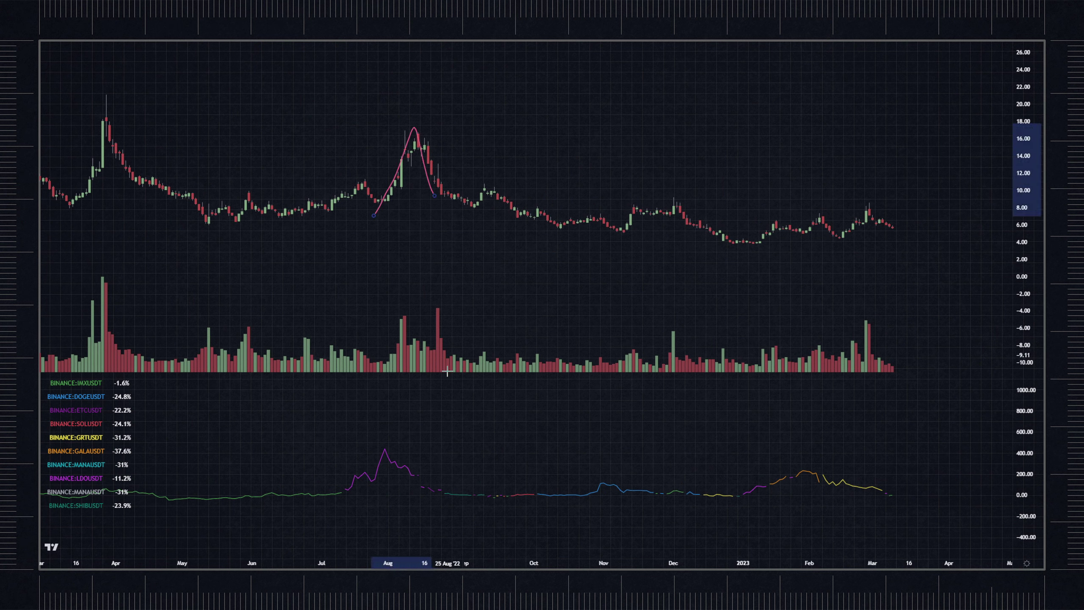
mouse_move(356, 477)
mouse_down()
mouse_move(405, 461)
mouse_move(387, 426)
mouse_up()
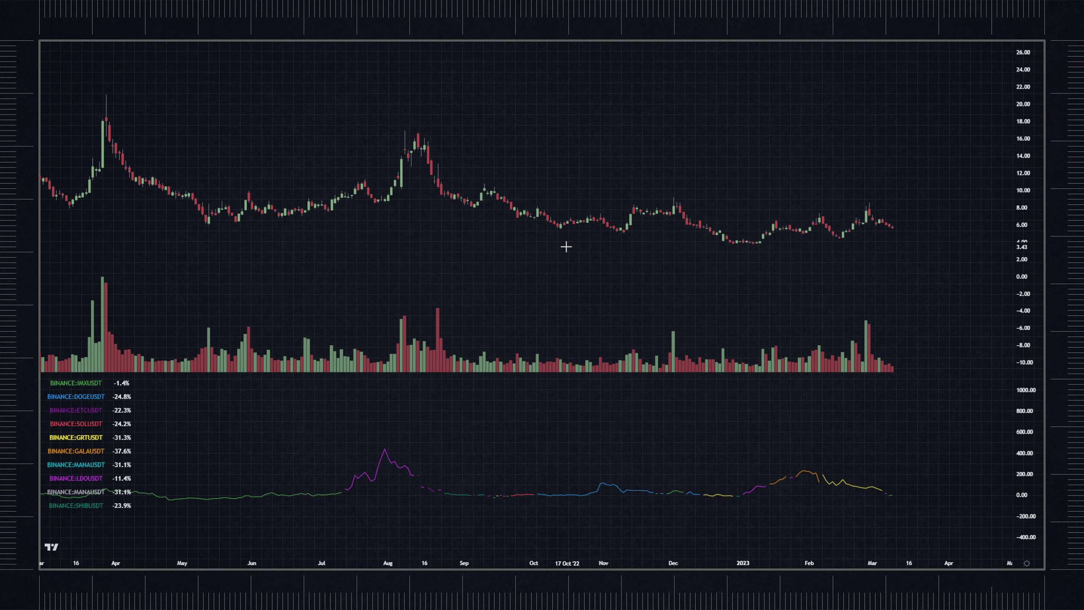
- Mark the indicator's coloured stretch from July 2022 to early 2023 with freehand strokes and clear the marks
scroll(566, 246, down, 3)
mouse_move(473, 499)
mouse_down()
mouse_move(496, 448)
mouse_move(653, 455)
mouse_up()
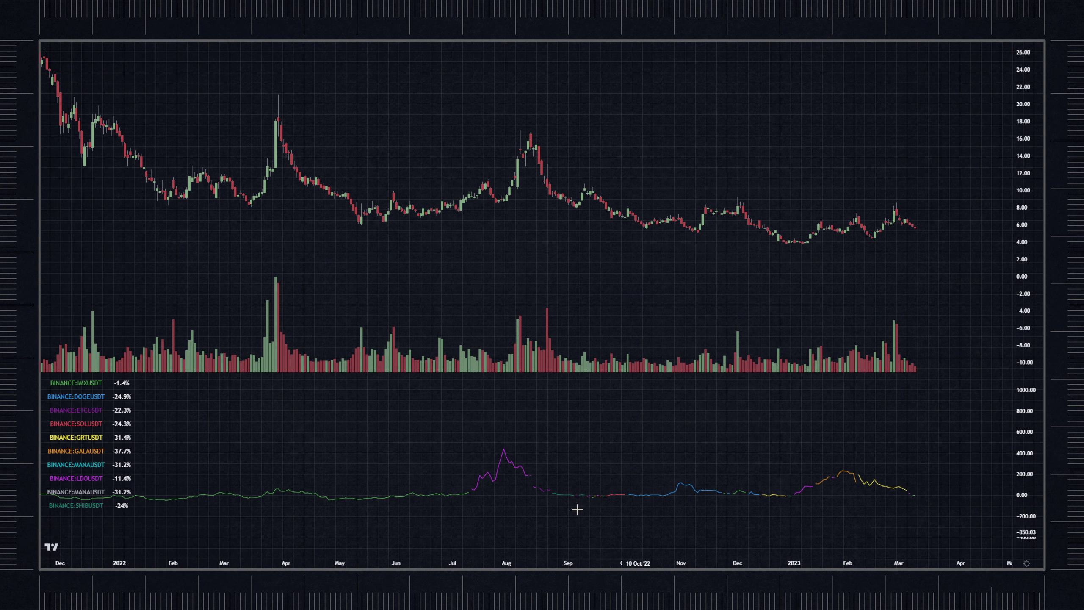
mouse_move(469, 498)
mouse_down()
mouse_move(482, 466)
mouse_move(734, 428)
mouse_up()
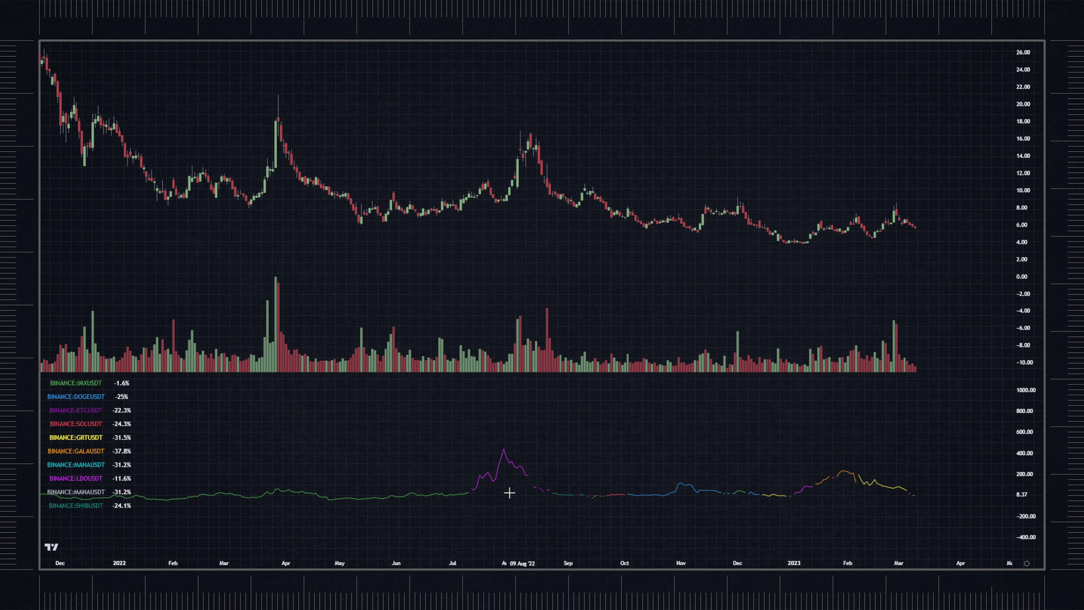
mouse_move(444, 495)
mouse_down()
mouse_move(530, 426)
mouse_move(821, 406)
mouse_move(952, 416)
mouse_up()
- Circle the indicator's blue November 2022 bump and its orange-yellow early 2023 hump, clearing the marks
scroll(724, 516, down, 2)
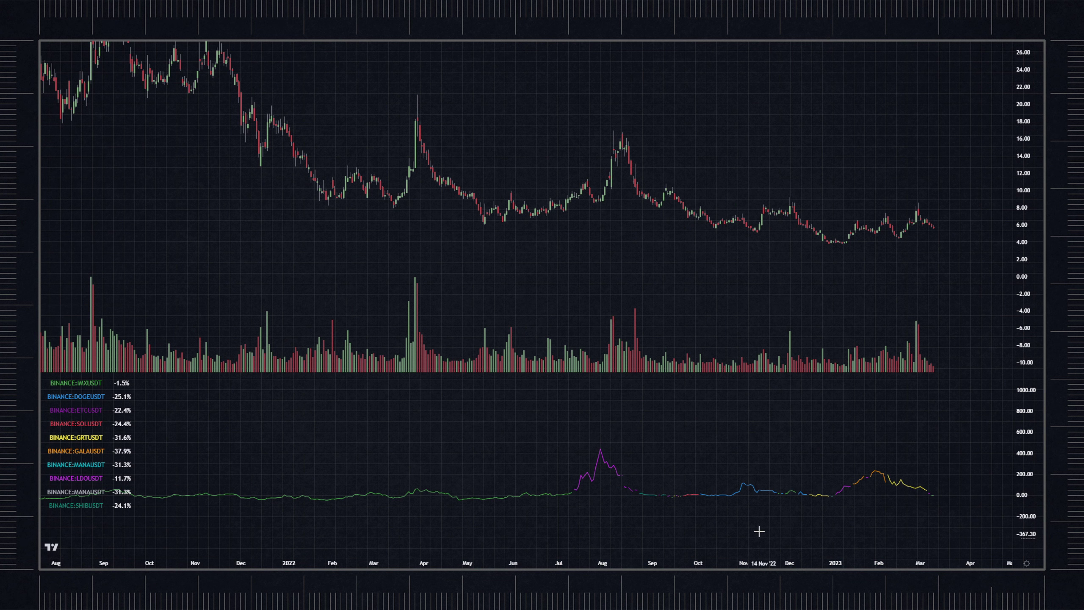
mouse_move(751, 511)
mouse_down()
mouse_move(755, 473)
mouse_move(772, 472)
mouse_move(736, 494)
mouse_move(752, 478)
mouse_move(734, 484)
mouse_move(755, 485)
mouse_up()
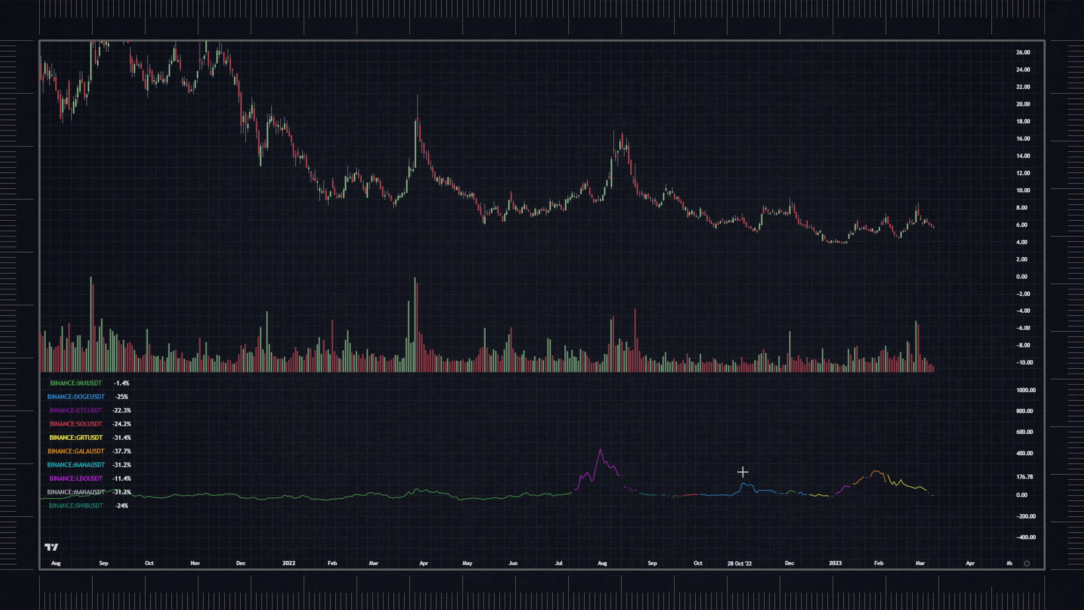
scroll(835, 388, down, 3)
mouse_move(940, 473)
mouse_down()
mouse_move(859, 499)
mouse_move(939, 504)
mouse_up()
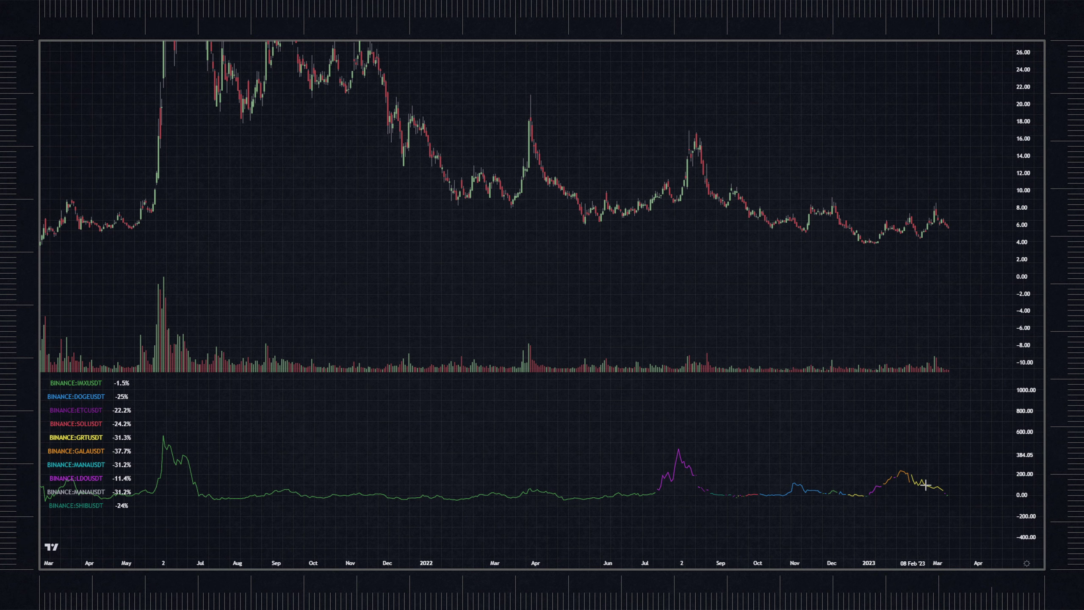
scroll(917, 495, up, 3)
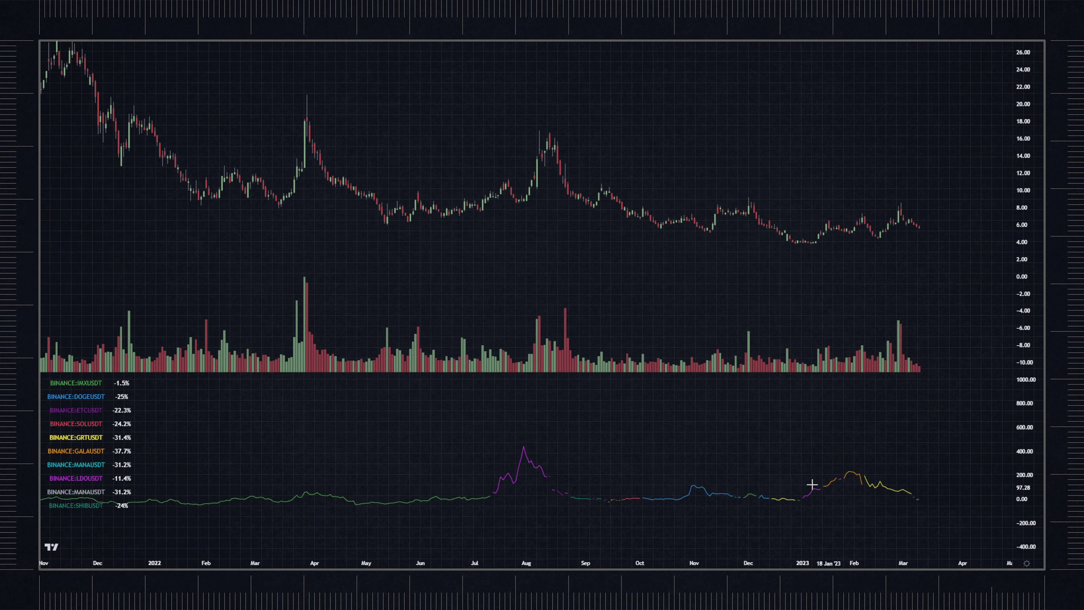
- Trace the indicator's early 2023 hump and the matching January to March 2023 price swings with freehand strokes, clearing the marks
mouse_move(806, 496)
mouse_down()
mouse_move(842, 465)
mouse_move(902, 495)
mouse_up()
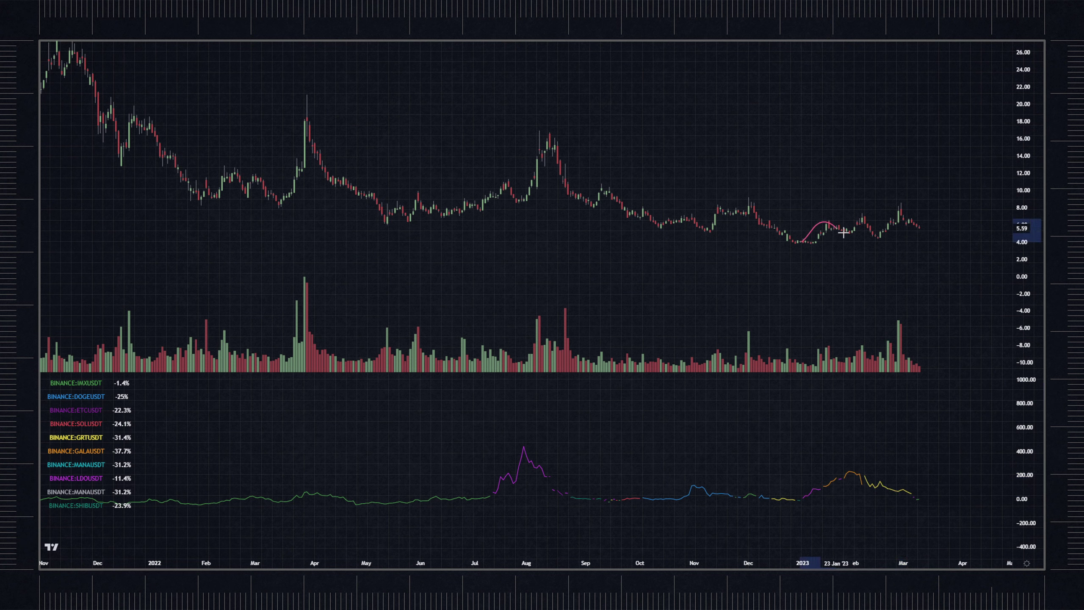
drag(843, 233, 921, 217)
scroll(957, 218, down, 5)
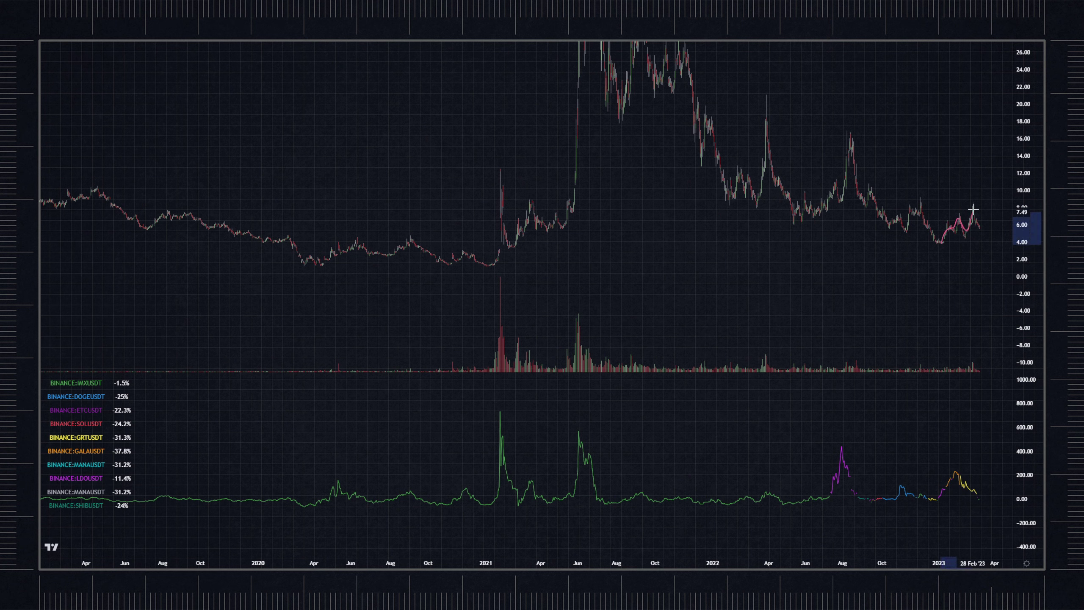
scroll(977, 213, down, 3)
mouse_move(988, 191)
mouse_down()
mouse_move(994, 173)
mouse_move(1022, 252)
mouse_up()
key(Delete)
- Sketch a rising freehand curve beneath the January to March 2023 price lows, and undo it
scroll(1000, 125, up, 2)
scroll(825, 227, up, 4)
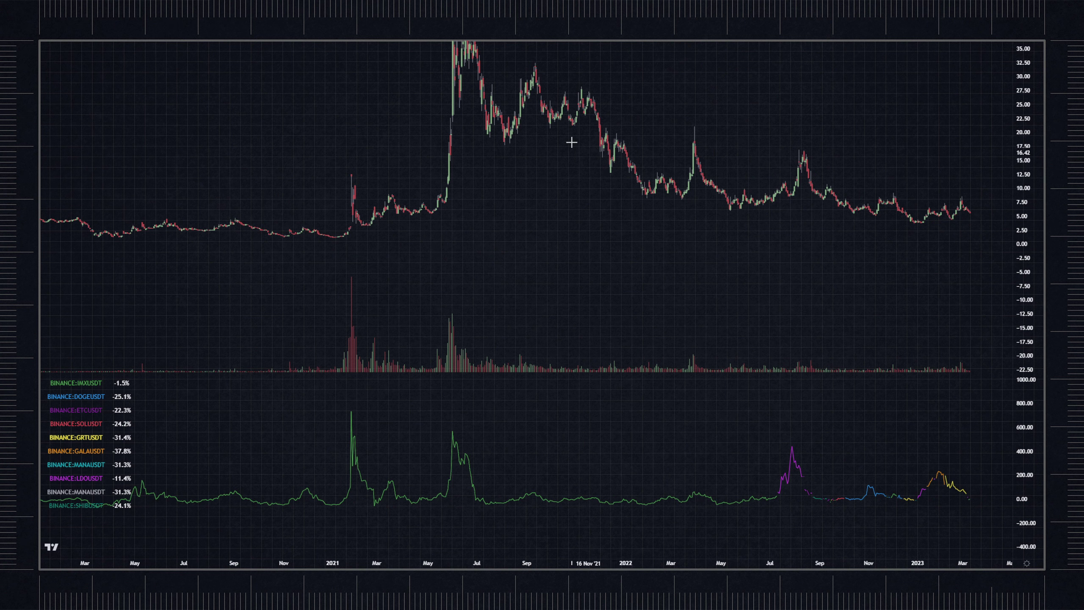
drag(1022, 218, 1022, 163)
mouse_move(919, 231)
mouse_down()
mouse_move(927, 217)
mouse_move(949, 227)
mouse_move(913, 232)
mouse_move(978, 222)
mouse_move(1012, 202)
mouse_up()
key(ctrl+z)
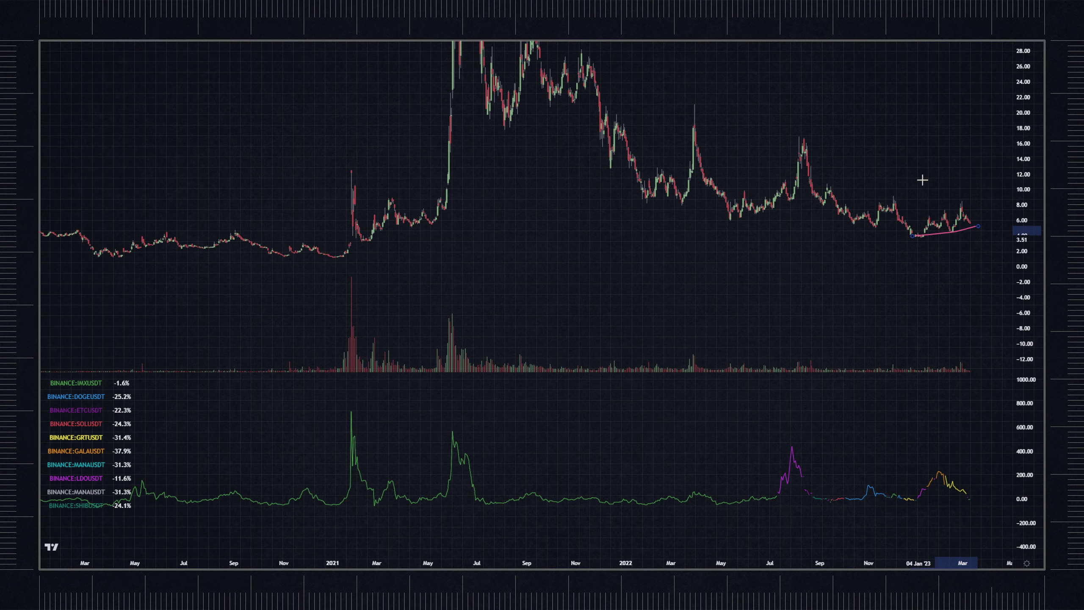
- Compare the price spikes with the indicator's peaks from 2021 through early 2023
scroll(948, 210, up, 2)
scroll(394, 303, down, 4)
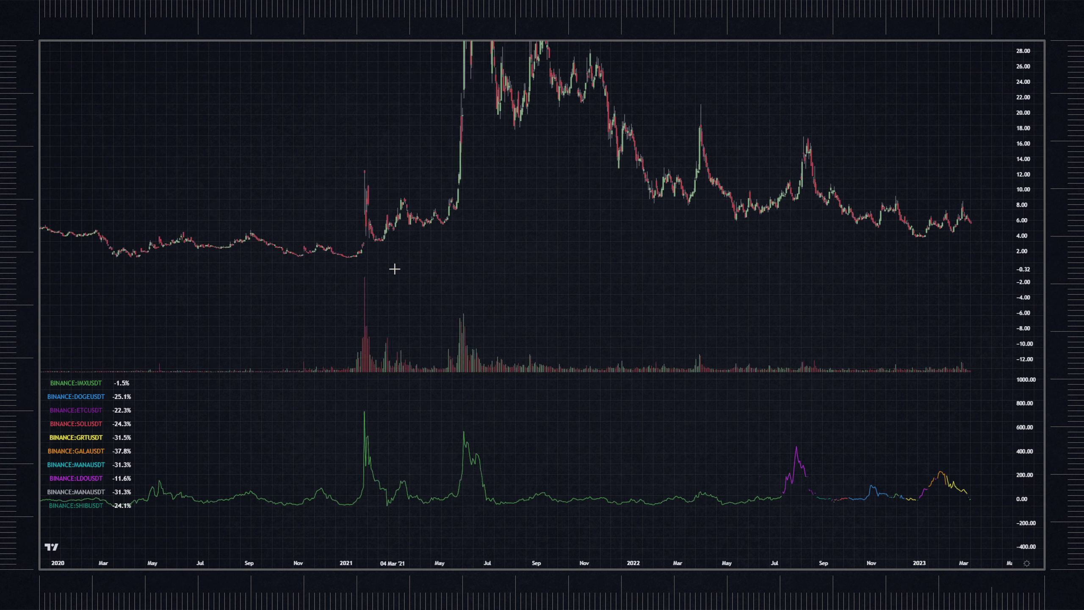
drag(859, 118, 824, 118)
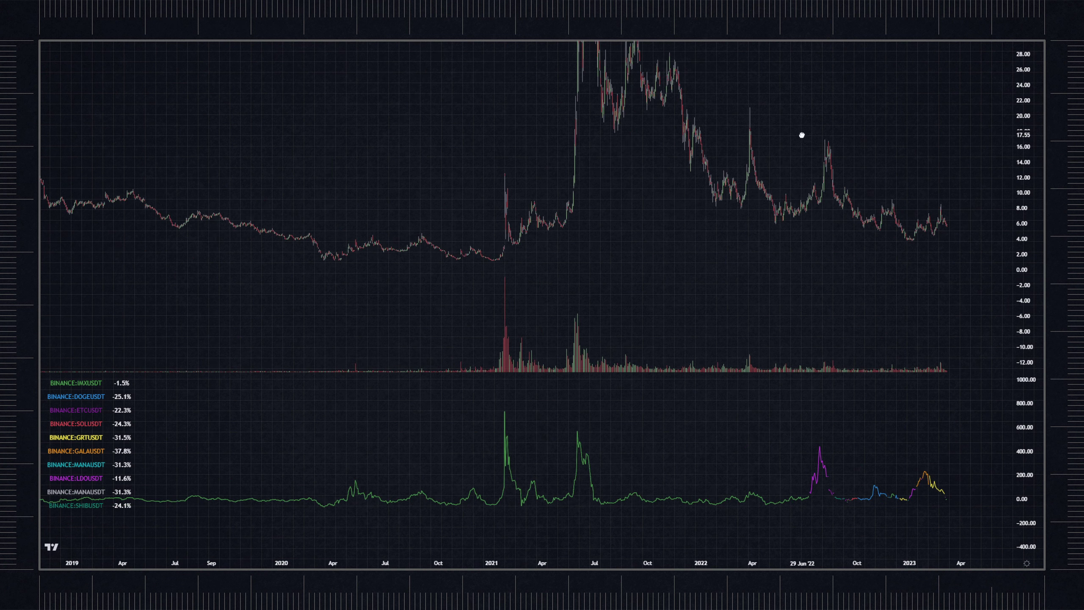
drag(1027, 80, 1026, 125)
scroll(845, 198, up, 2)
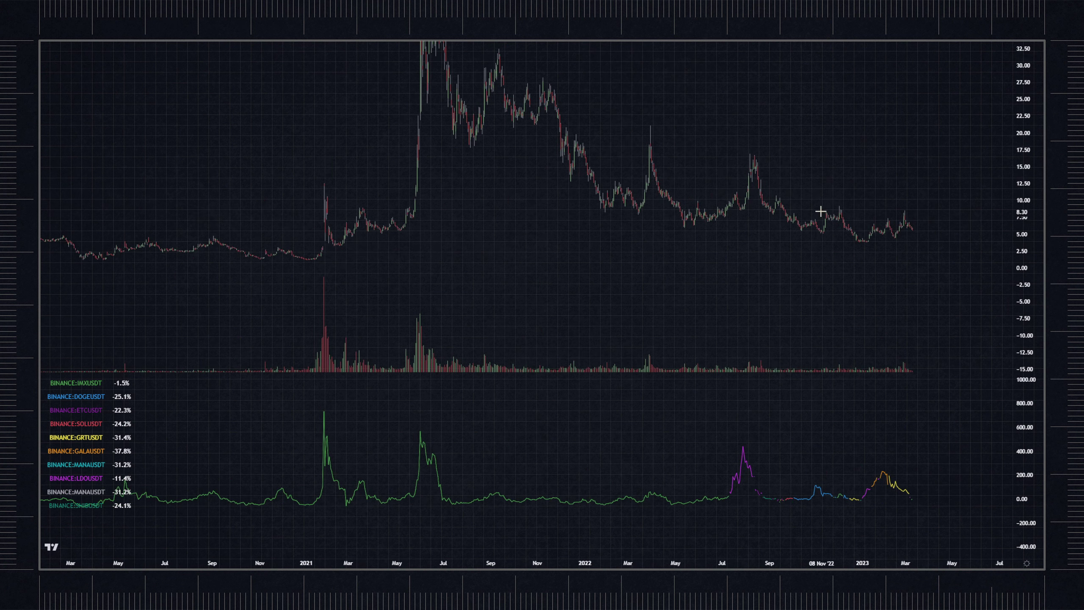
scroll(903, 274, up, 2)
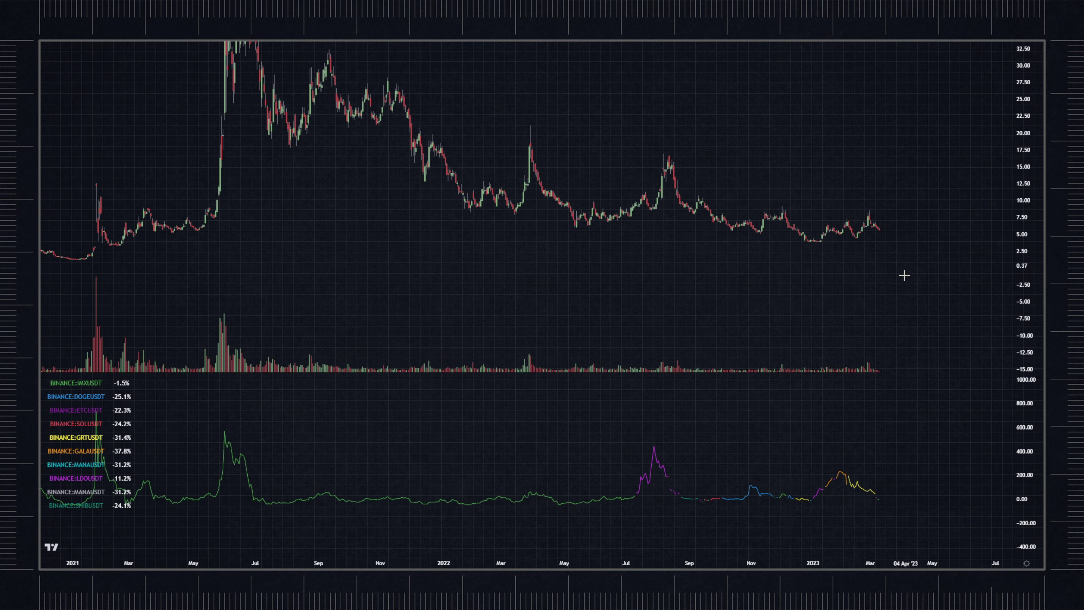
- Widen the view to 2019 through 2023, mark the 2020 price stretch with a freehand stroke, and clear it
scroll(883, 300, down, 5)
scroll(932, 453, right, 3)
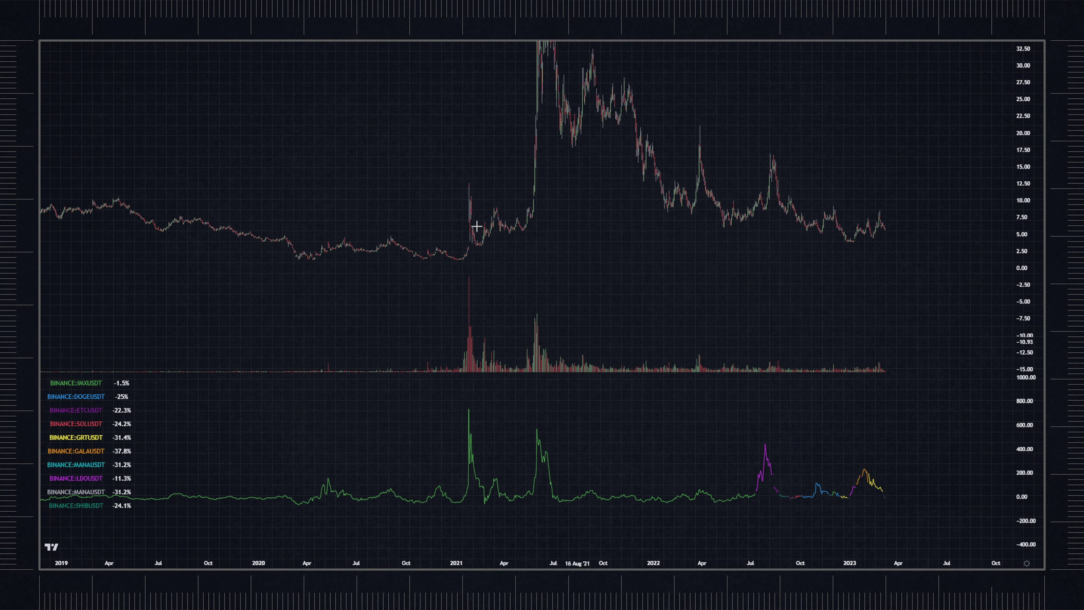
mouse_move(420, 200)
mouse_down()
mouse_move(290, 259)
mouse_move(455, 218)
mouse_move(285, 218)
mouse_move(449, 283)
mouse_move(371, 198)
mouse_move(288, 257)
mouse_up()
key(Delete)
- Compress the price scale to fit the 2021 peak and frame the chart from about September 2019 to March 2023
drag(1034, 80, 1018, 95)
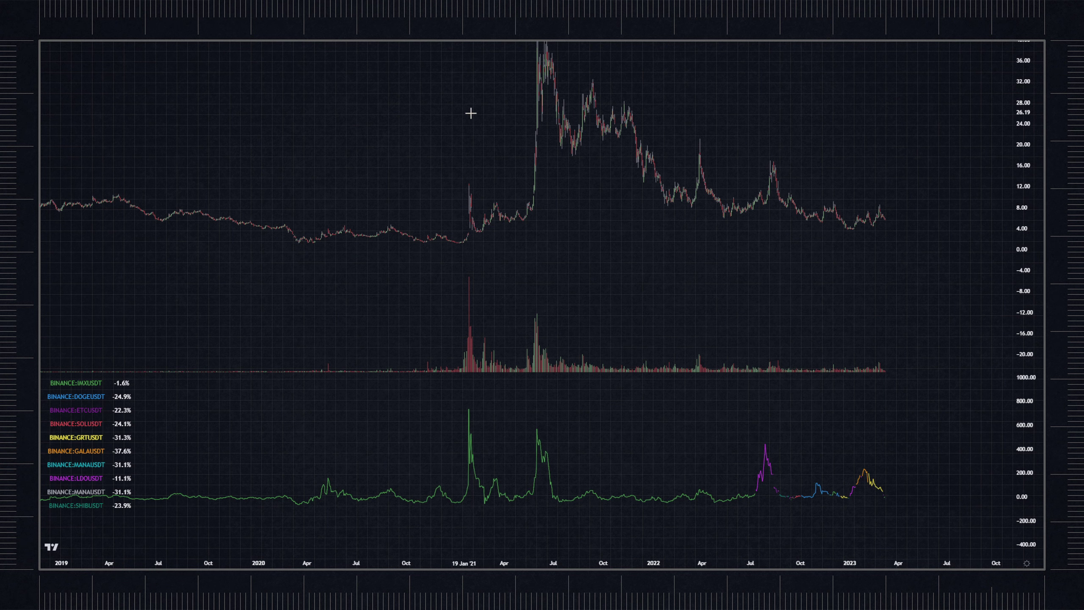
drag(470, 113, 494, 116)
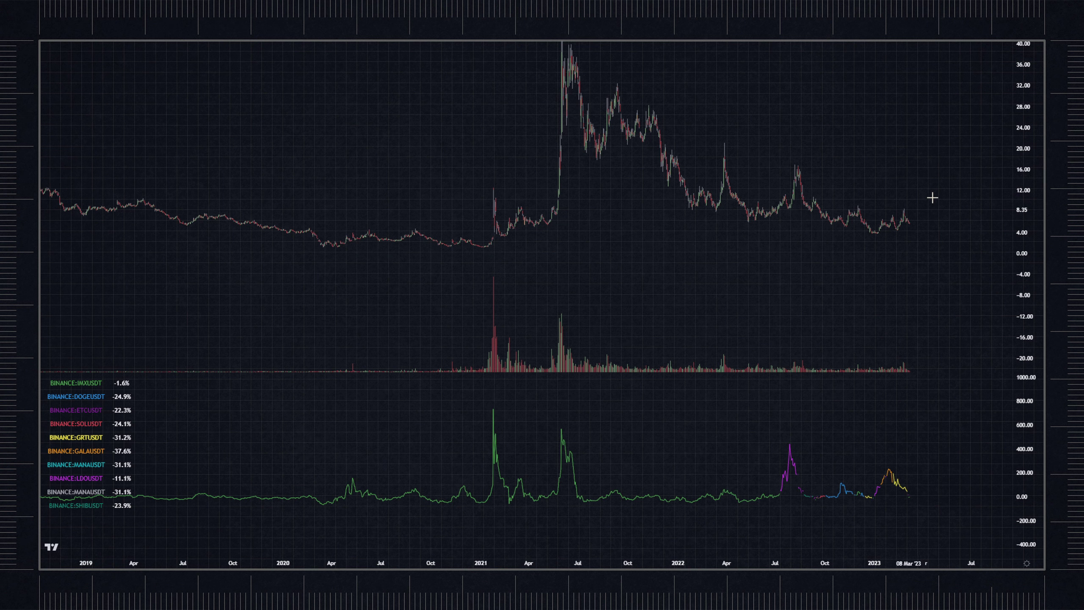
scroll(842, 193, up, 2)
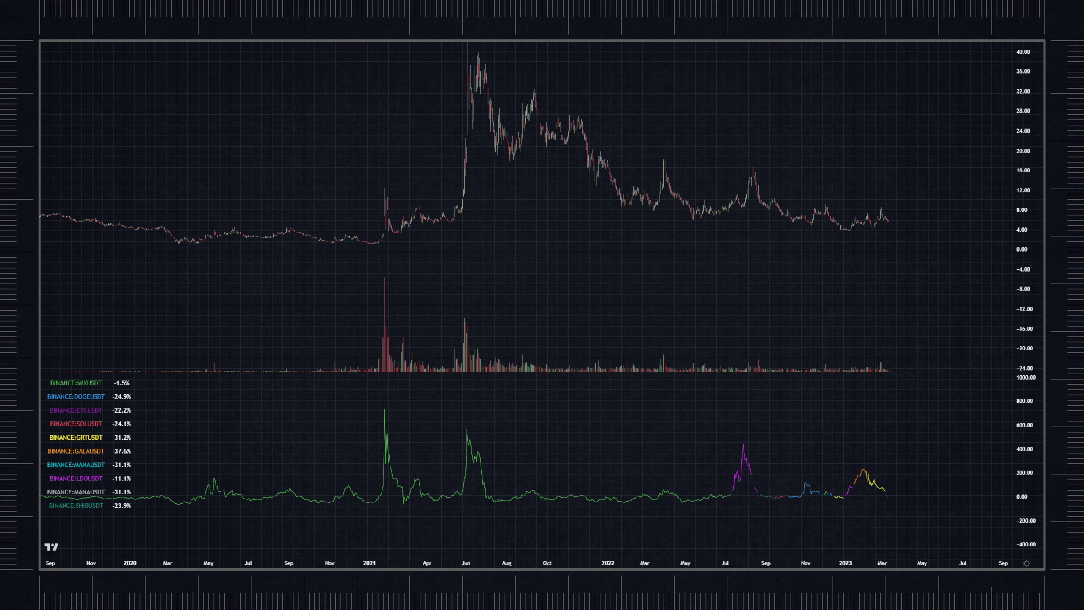
drag(292, 85, 311, 104)
drag(370, 124, 369, 118)
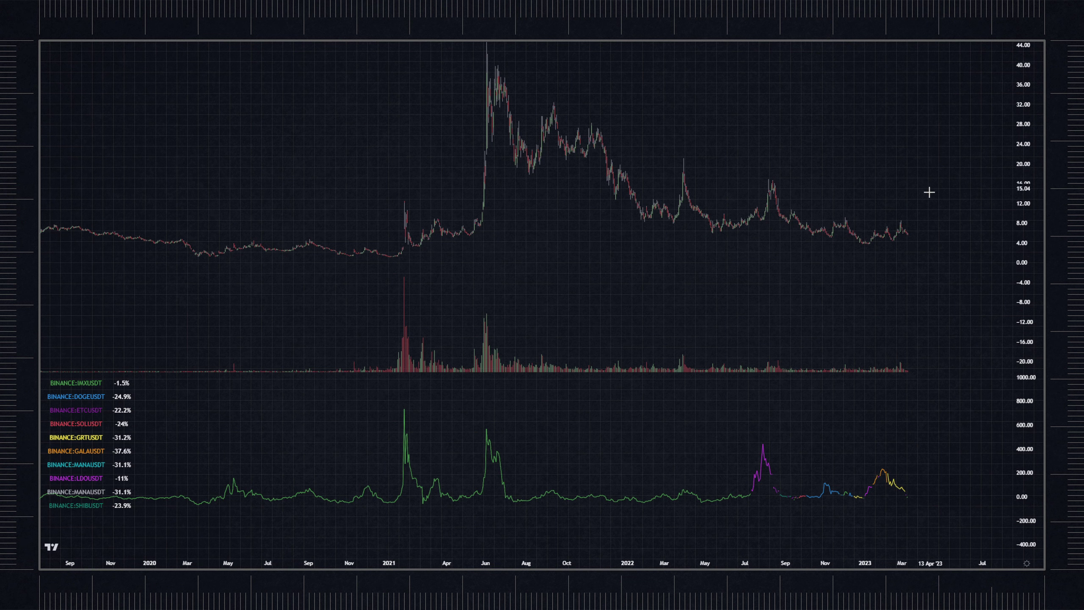
drag(1027, 108, 1028, 111)
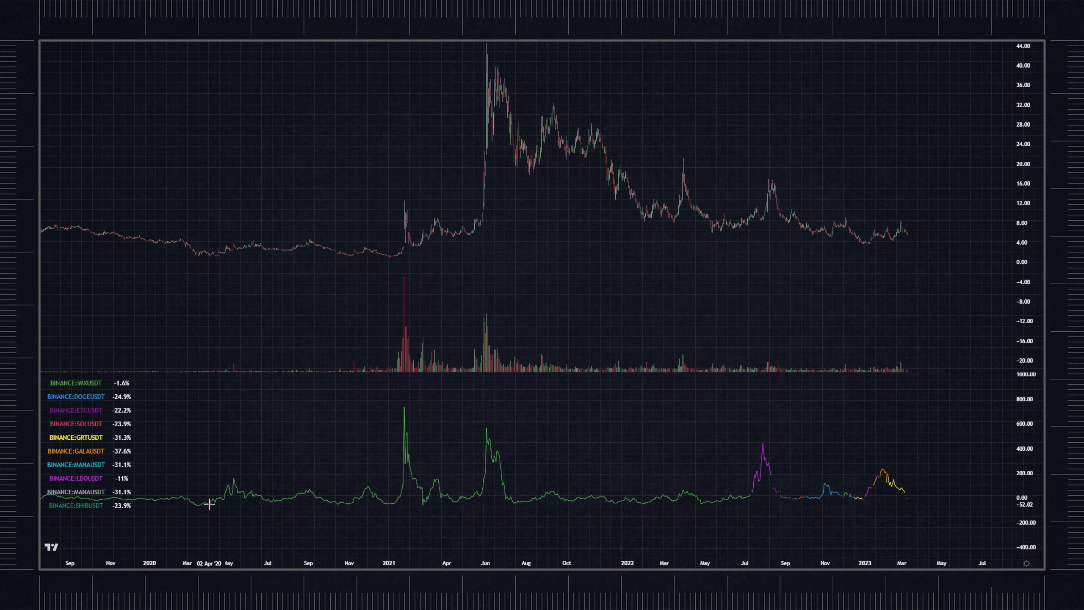
- Sketch a freehand curve above the indicator, with low humps from mid-2022 and a tall spike around April 2023
mouse_move(209, 505)
mouse_down()
mouse_move(233, 479)
mouse_move(260, 499)
mouse_move(378, 499)
mouse_move(402, 465)
mouse_move(404, 416)
mouse_move(412, 476)
mouse_move(371, 474)
mouse_move(856, 457)
mouse_move(886, 443)
mouse_move(891, 481)
mouse_move(896, 423)
mouse_up()
key(Delete)
drag(912, 466, 890, 470)
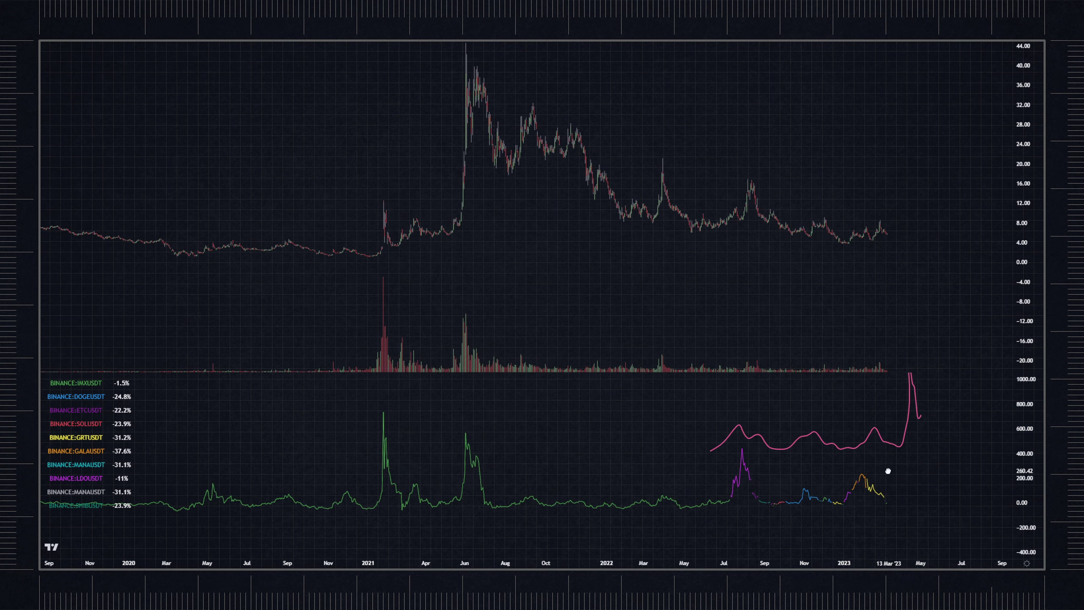
drag(973, 461, 961, 464)
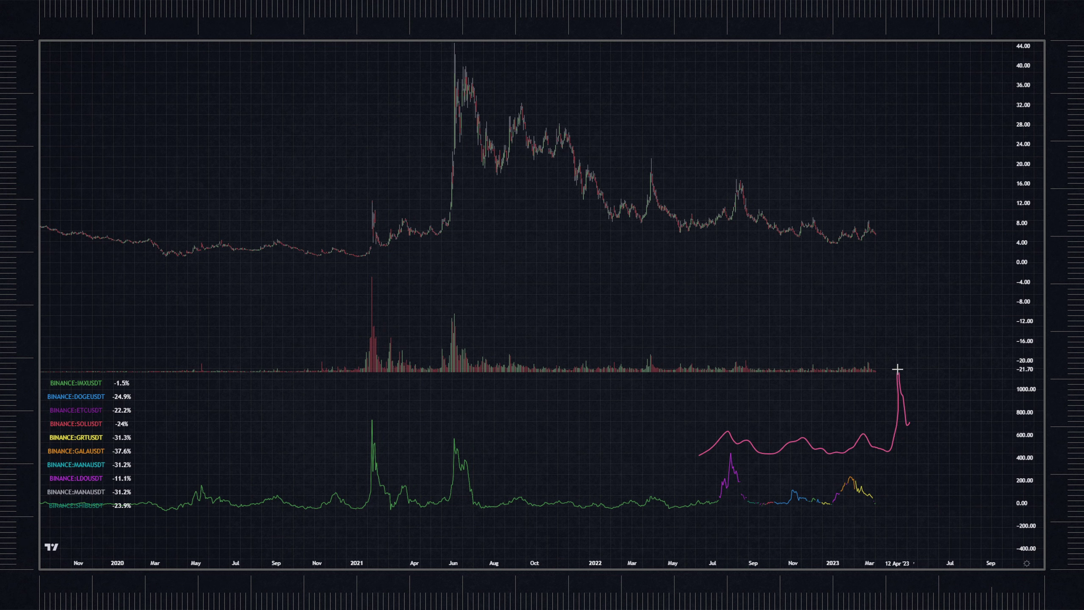
- Move the sketched curve down onto the indicator's baseline and deselect it
mouse_move(877, 452)
mouse_down()
mouse_move(872, 484)
mouse_move(870, 461)
mouse_up()
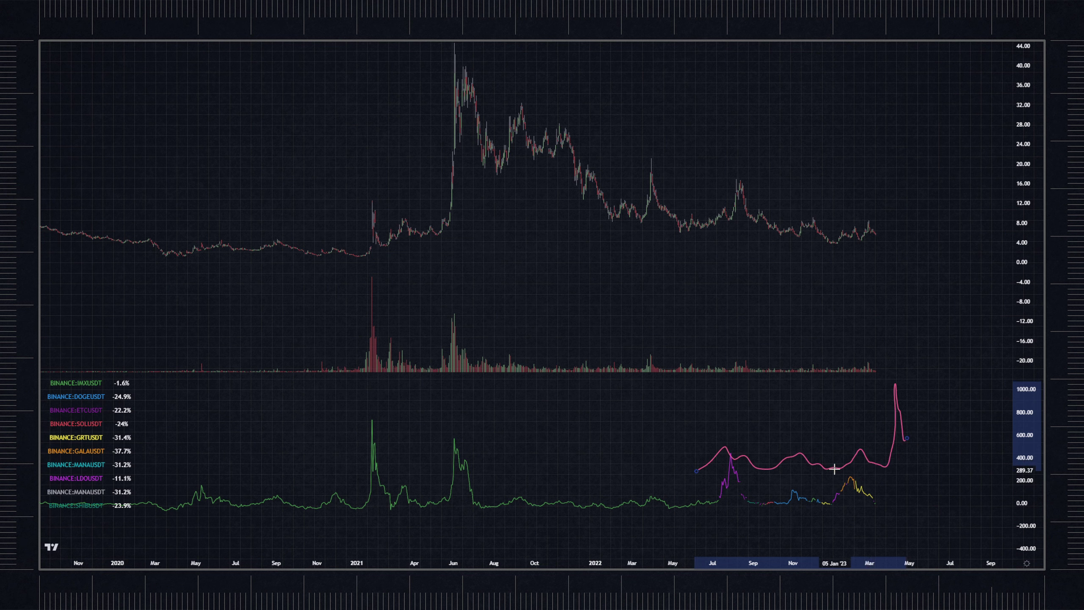
drag(834, 471, 832, 498)
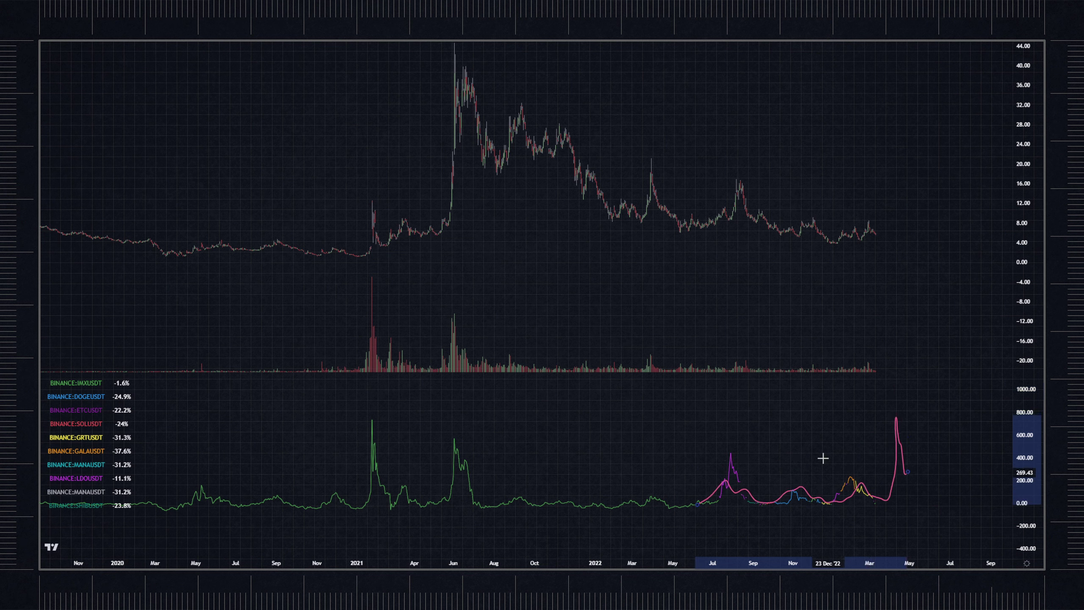
click(747, 465)
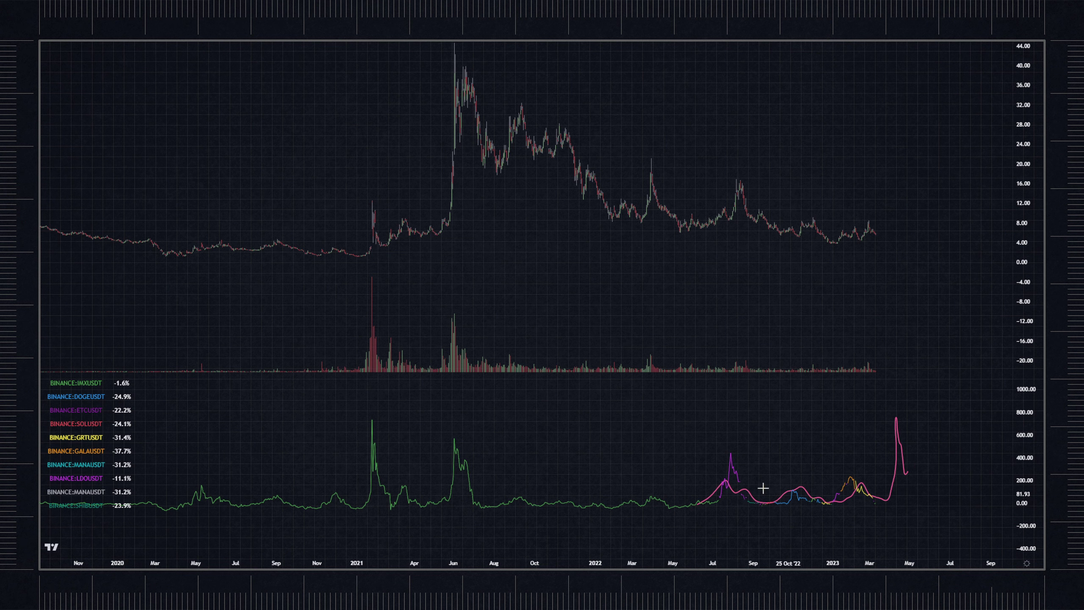
- Circle the mid-2022 to early 2023 humps, outline the sketched spike, and trace along the curve freehand, clearing these marks
drag(833, 511, 830, 517)
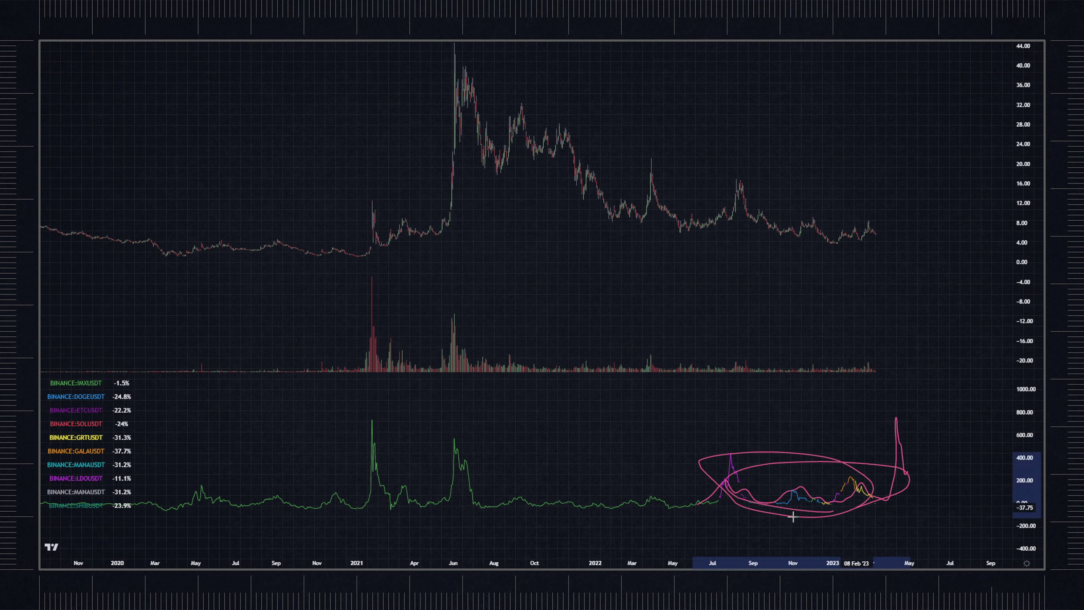
key(Delete)
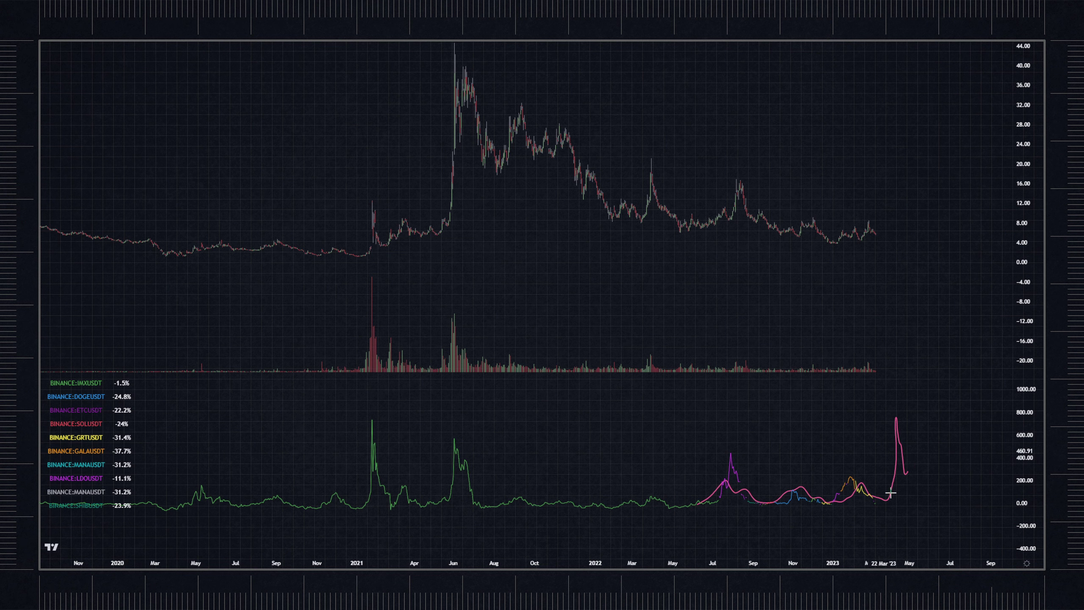
mouse_move(891, 490)
mouse_down()
mouse_move(898, 419)
mouse_move(888, 487)
mouse_move(906, 426)
mouse_up()
key(Delete)
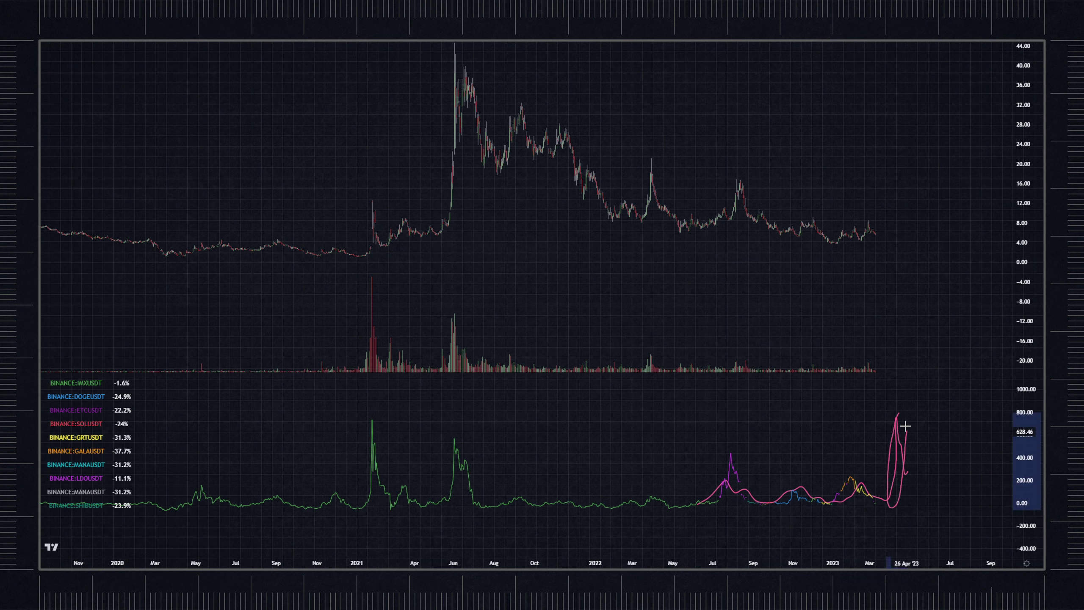
key(Delete)
mouse_move(692, 505)
mouse_down()
mouse_move(721, 476)
mouse_move(889, 495)
mouse_move(899, 416)
mouse_move(898, 502)
mouse_move(895, 411)
mouse_up()
key(Delete)
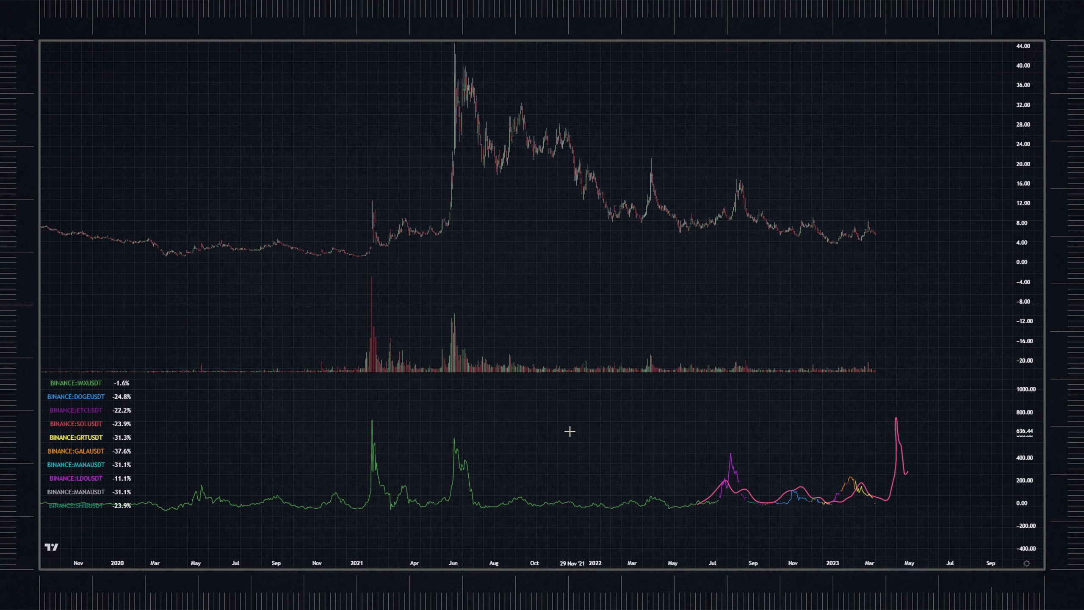
- Clear the sketched curve with the tall spike from the indicator pane
scroll(389, 491, down, 3)
mouse_move(582, 477)
mouse_down()
mouse_move(486, 458)
mouse_move(590, 518)
mouse_move(563, 460)
mouse_move(484, 516)
mouse_move(591, 459)
mouse_move(460, 511)
mouse_move(595, 465)
mouse_up()
scroll(83, 44, up, 2)
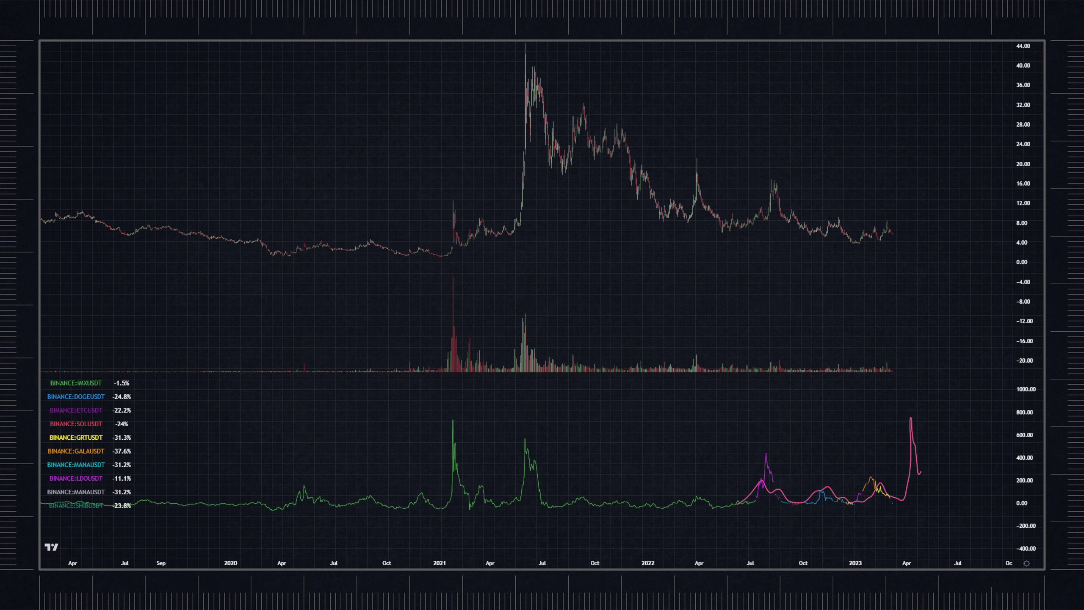
scroll(683, 206, up, 1)
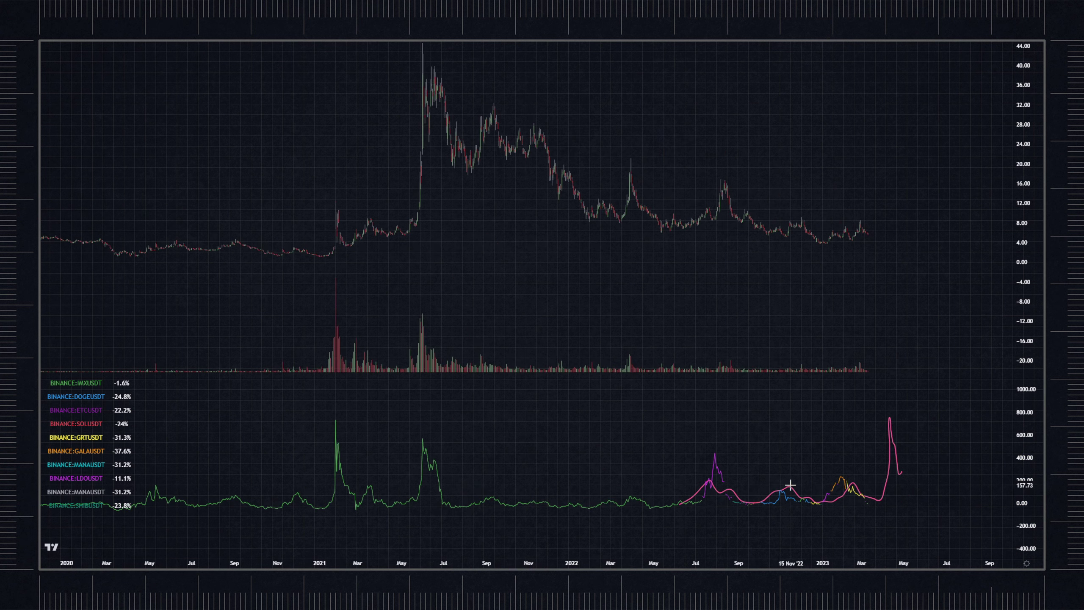
drag(788, 492, 815, 428)
scroll(567, 408, down, 2)
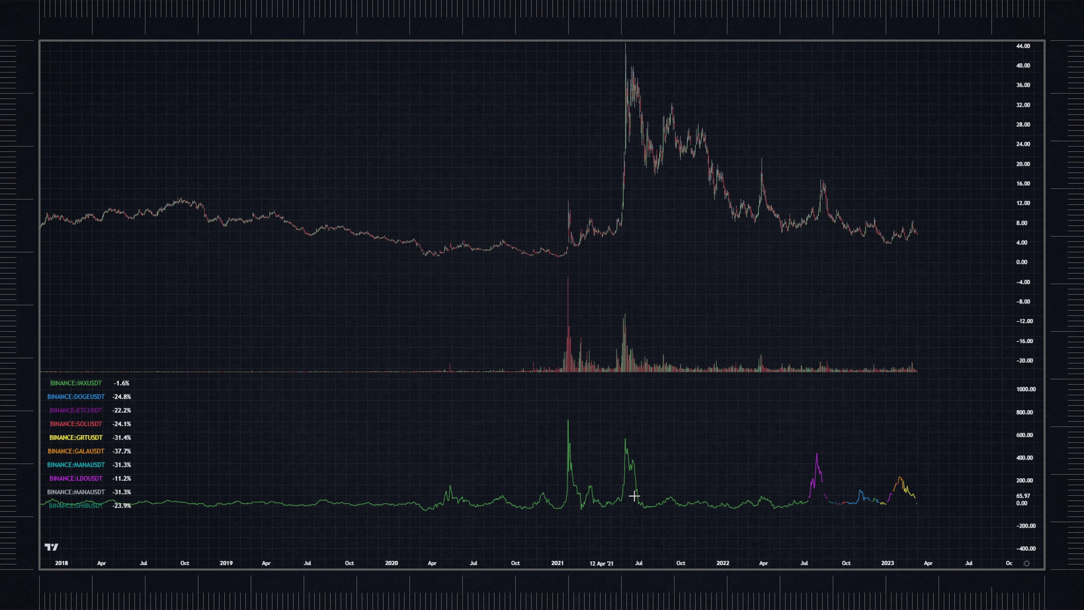
- Zoom the chart in on August 2021 to March 2023, leaving empty space after the latest candles
scroll(762, 467, up, 4)
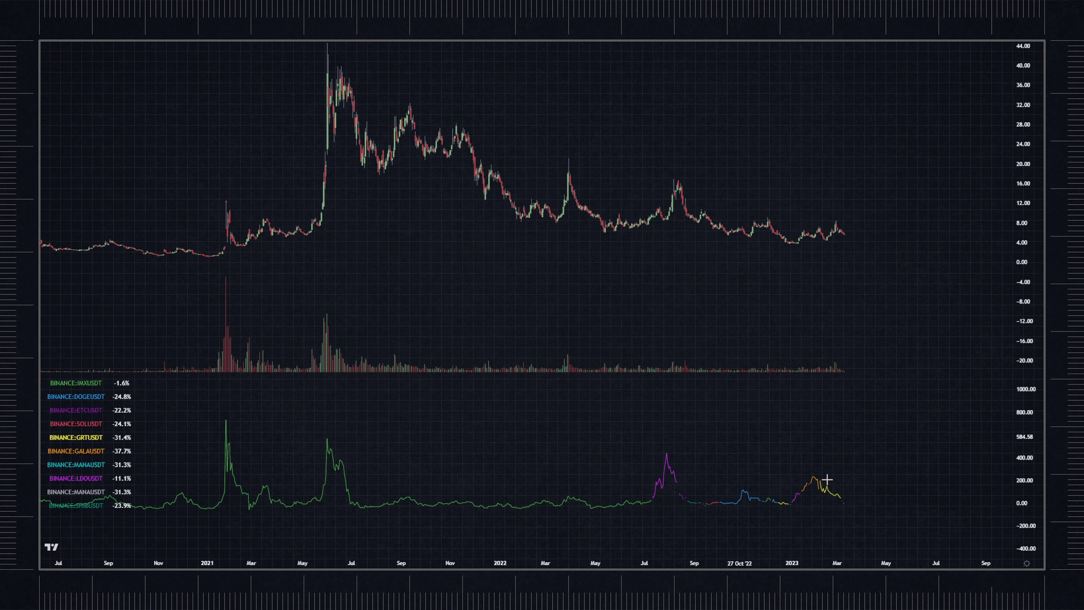
scroll(527, 475, up, 2)
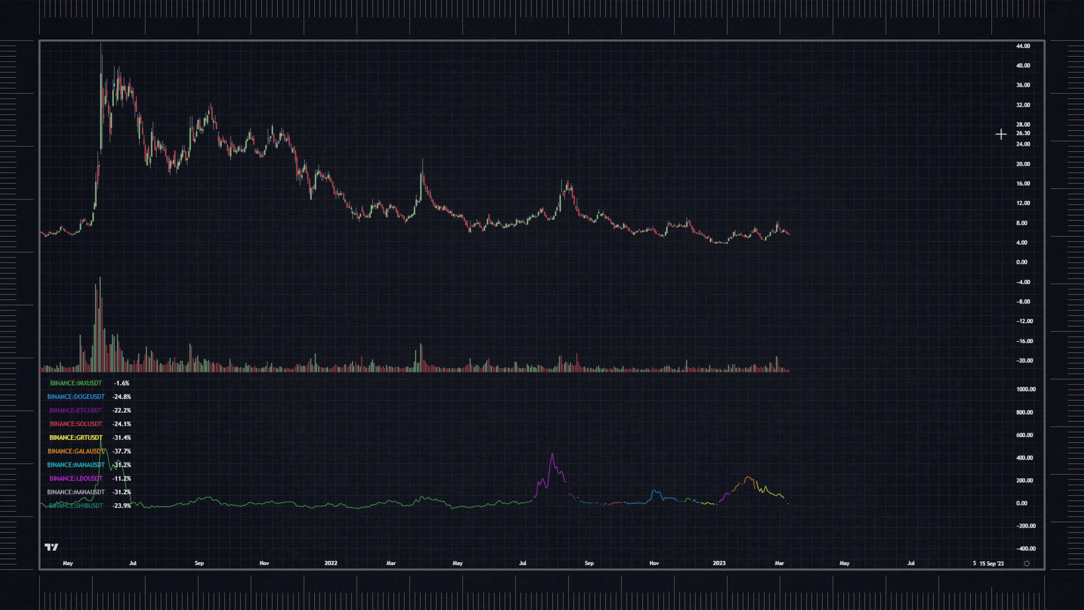
scroll(717, 148, down, 1)
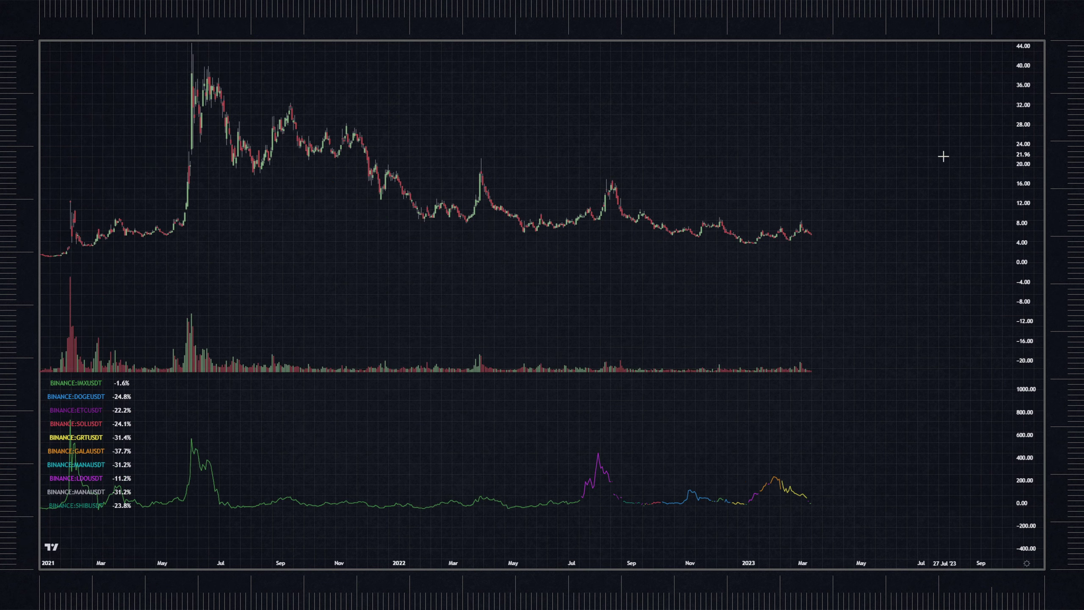
scroll(881, 208, up, 1)
drag(808, 236, 862, 231)
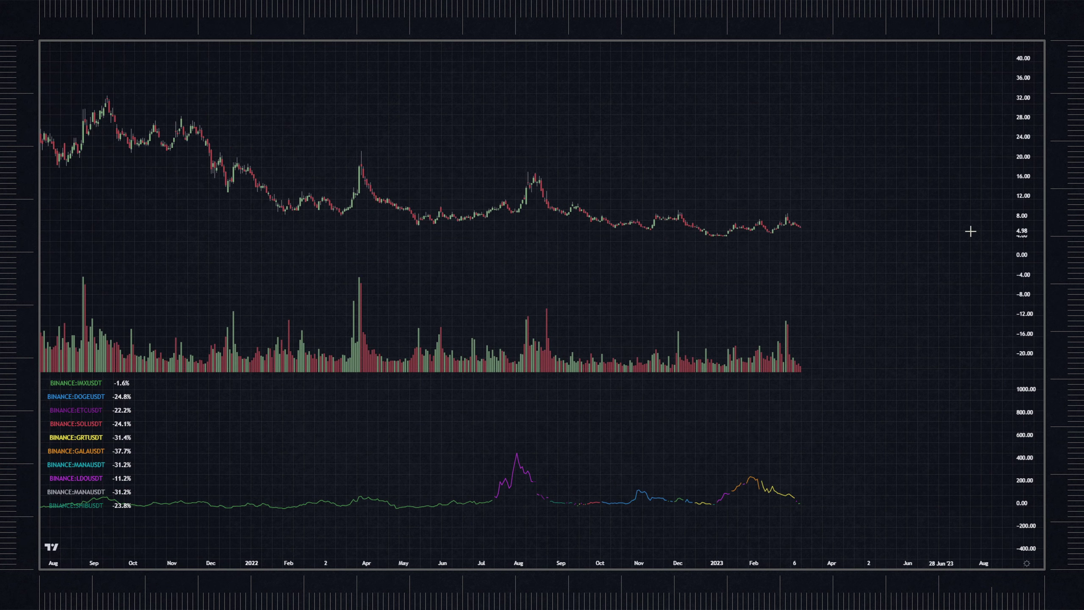
- Readjust the price scale and widen the view to compare price and indicator from November 2020 to March 2023
drag(1022, 229, 1024, 205)
drag(884, 217, 923, 206)
drag(1015, 199, 1015, 184)
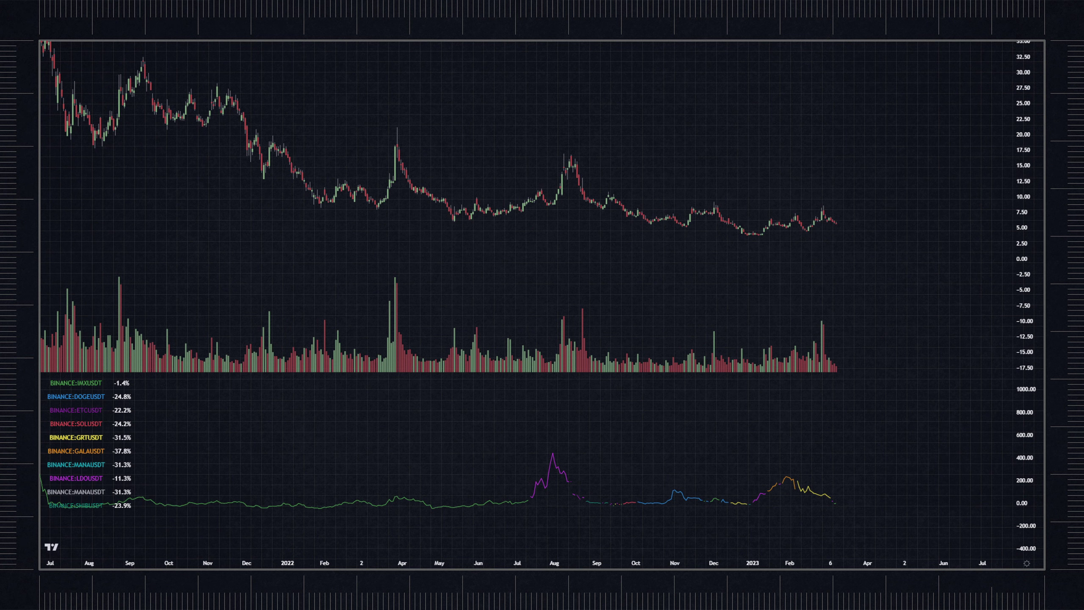
drag(799, 120, 803, 130)
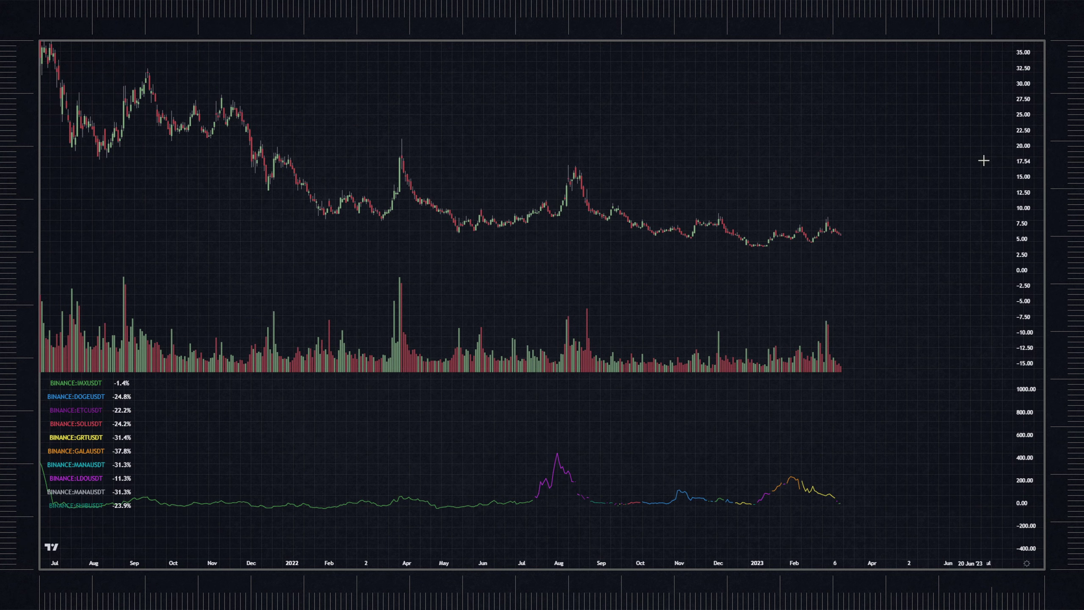
drag(1023, 149, 1018, 174)
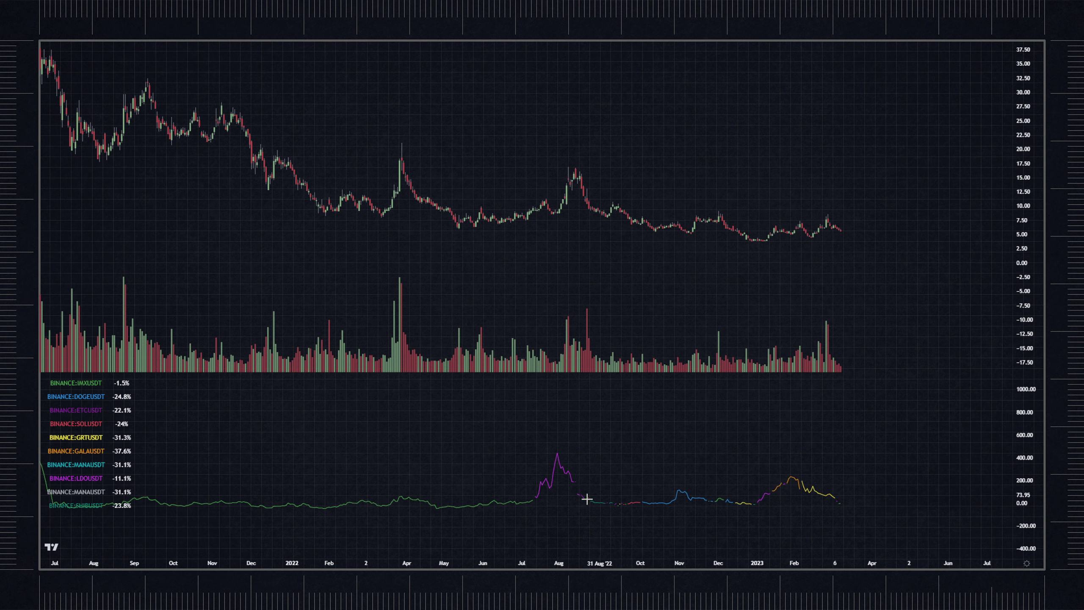
scroll(779, 180, down, 2)
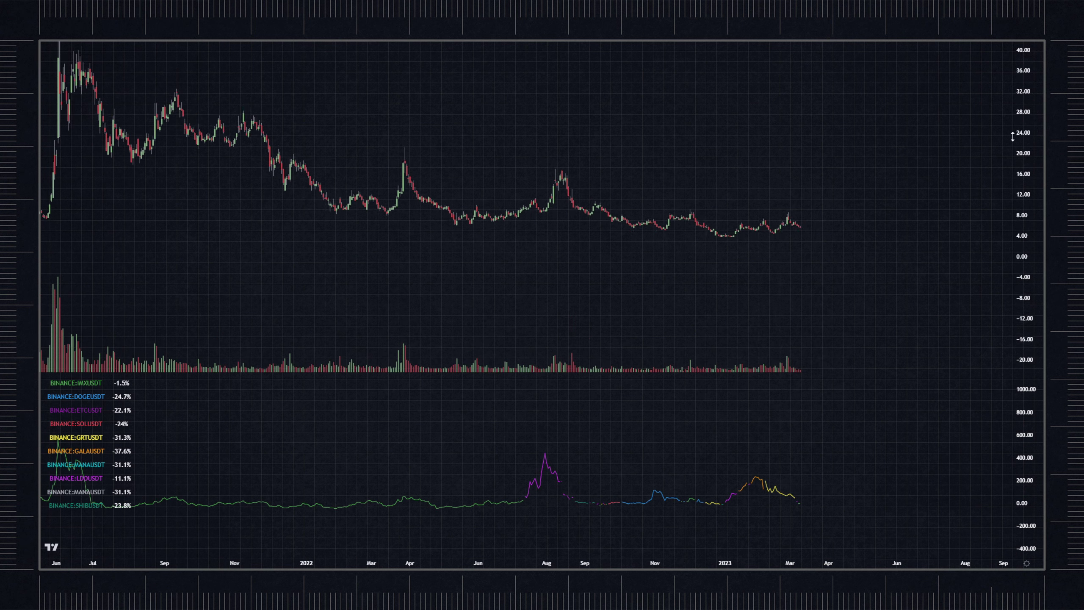
scroll(867, 235, down, 2)
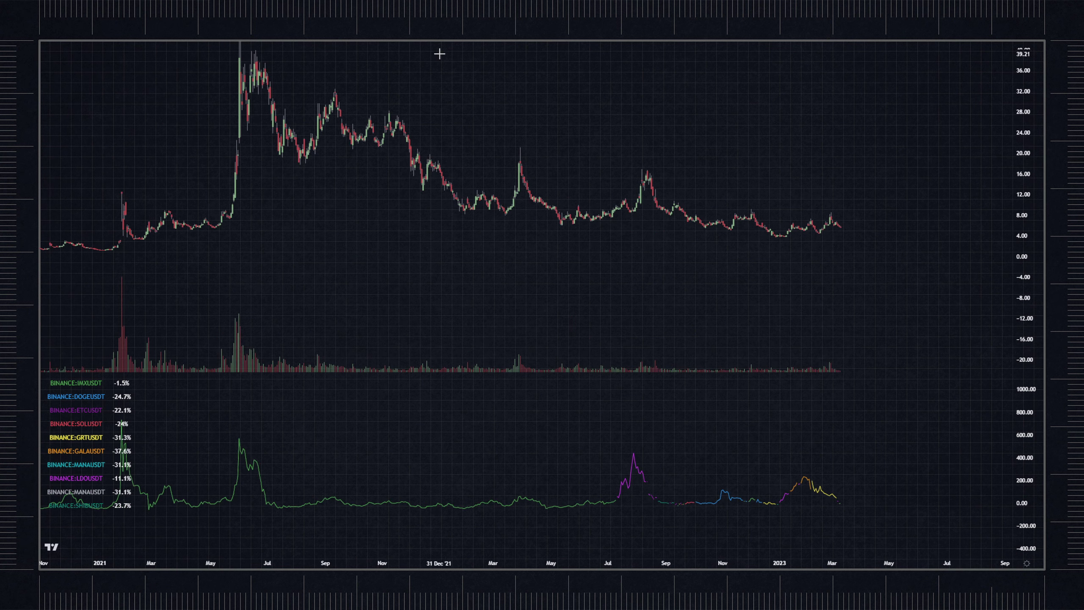
- Draw a rising trend line under the early 2023 lows, from 3.75 on 9 January 2023 to about 6.80 on 25 May 2023
drag(1018, 117, 1017, 124)
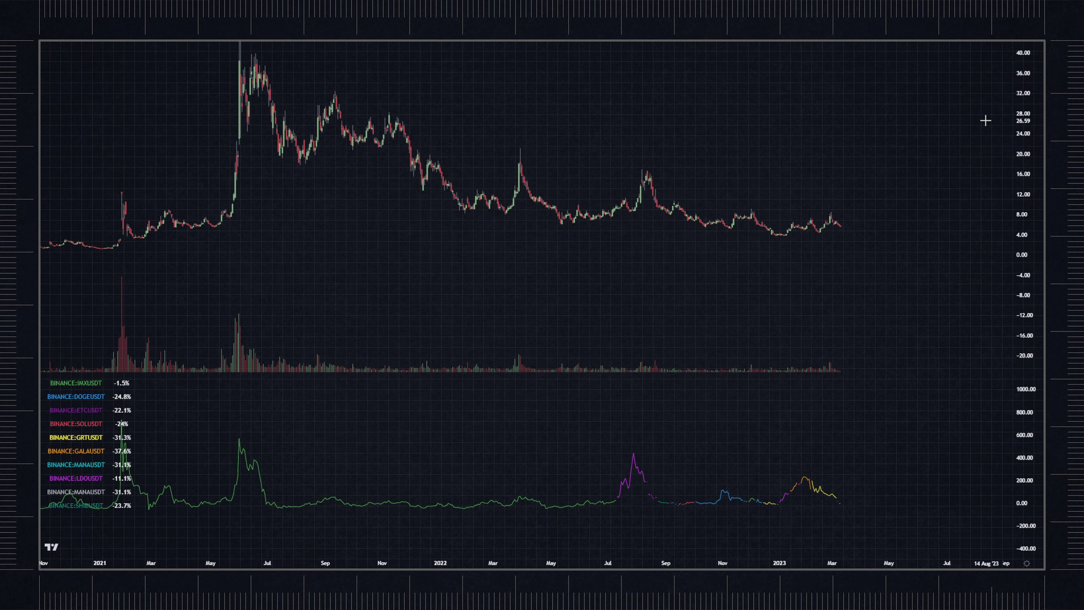
scroll(316, 274, down, 1)
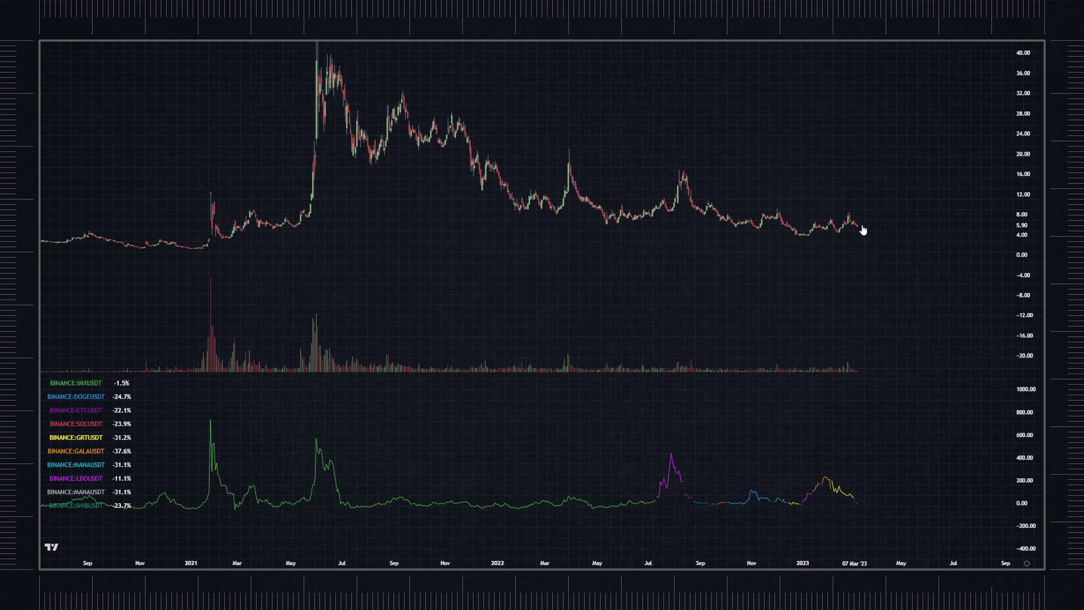
scroll(888, 170, up, 1)
drag(891, 168, 892, 182)
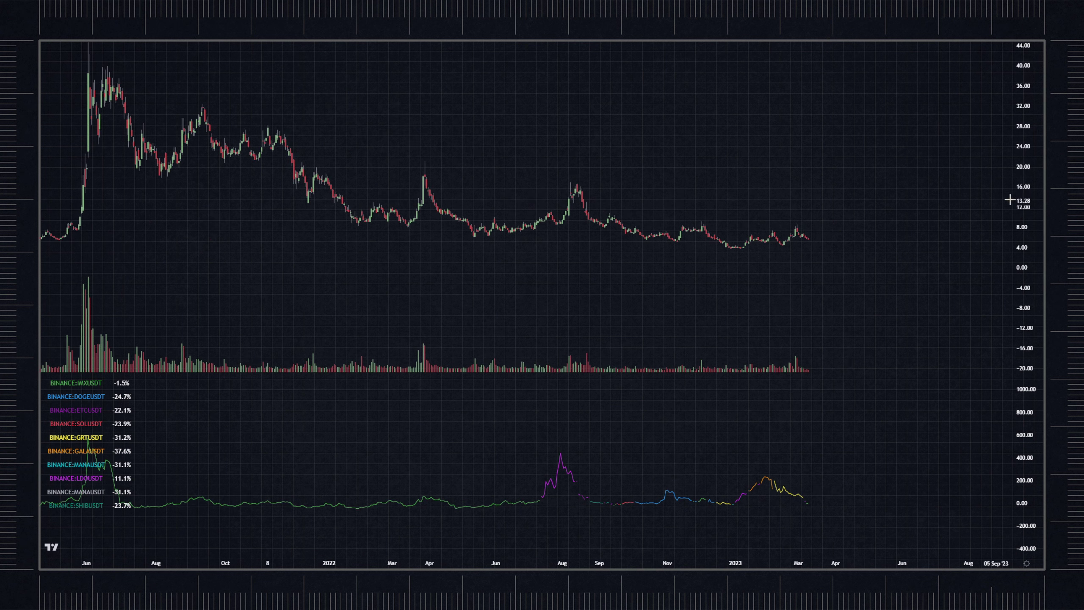
drag(1020, 199, 1020, 181)
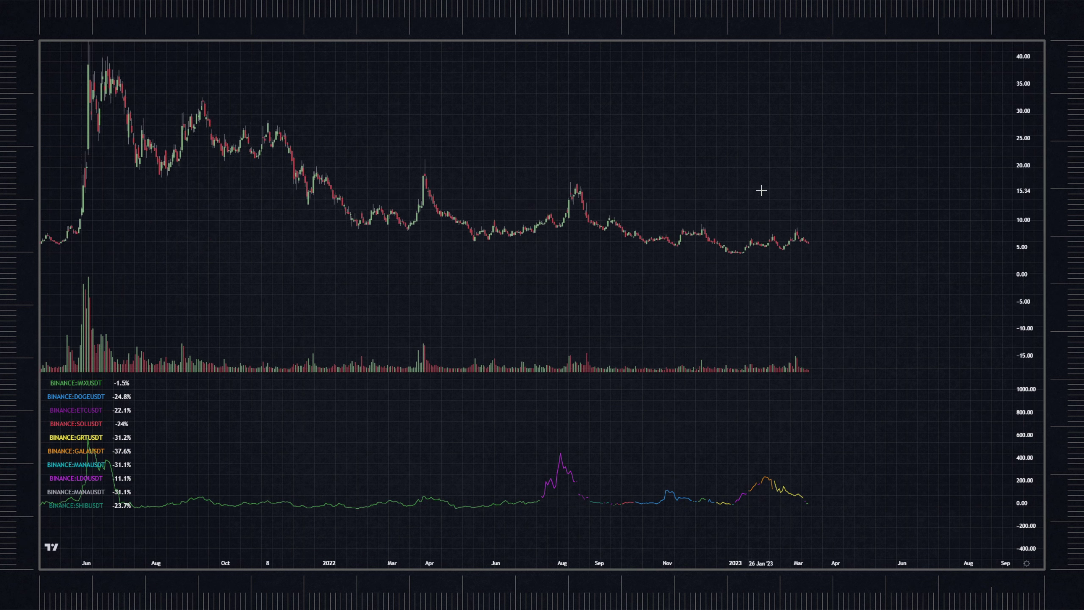
drag(1042, 163, 1033, 155)
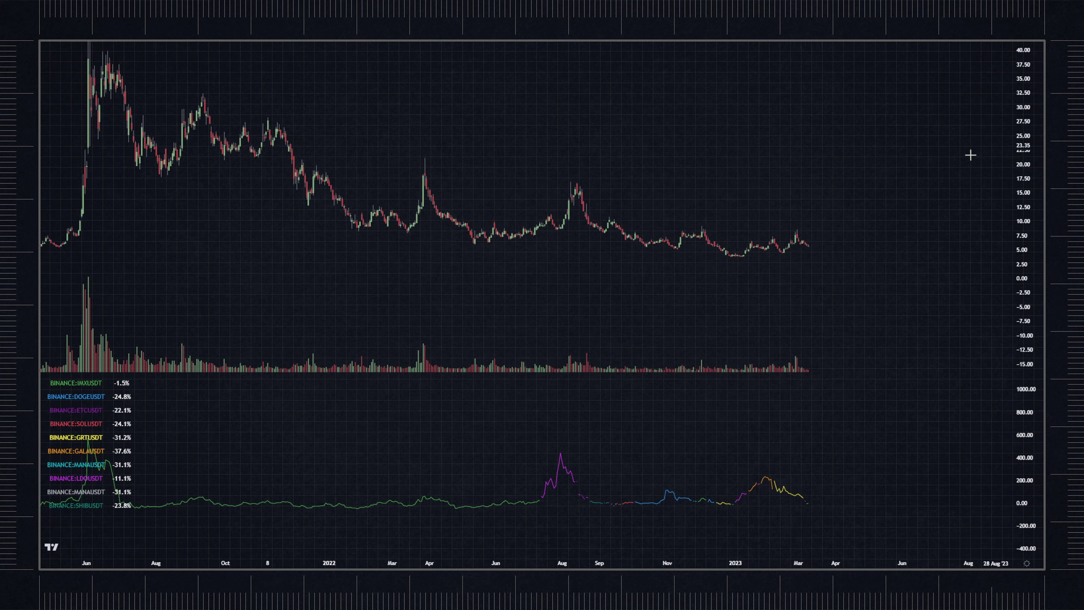
drag(1021, 258, 1013, 95)
scroll(883, 174, up, 3)
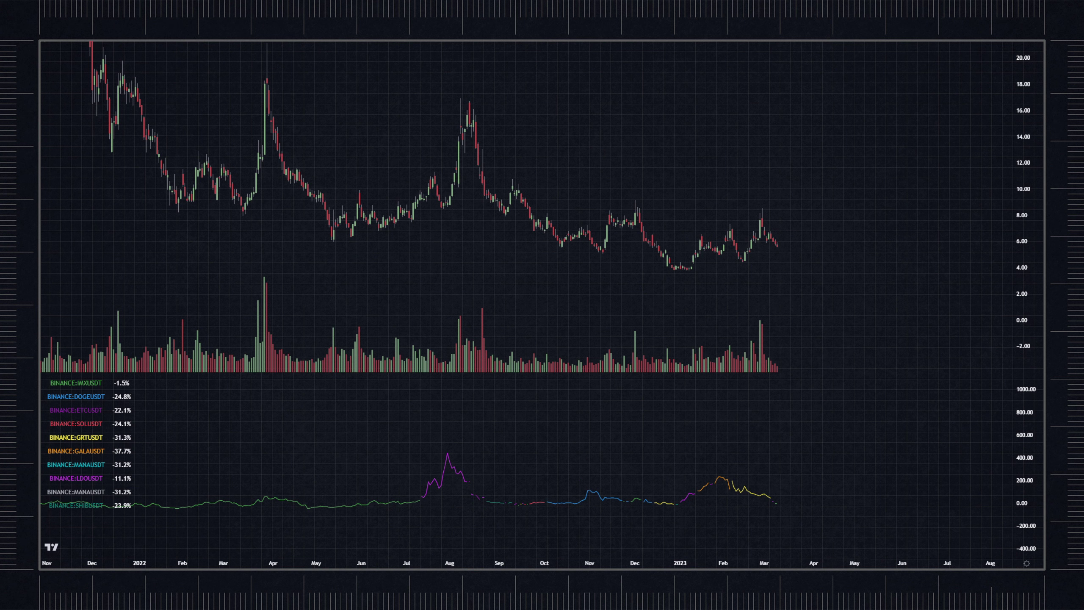
click(40, 43)
click(72, 42)
click(689, 271)
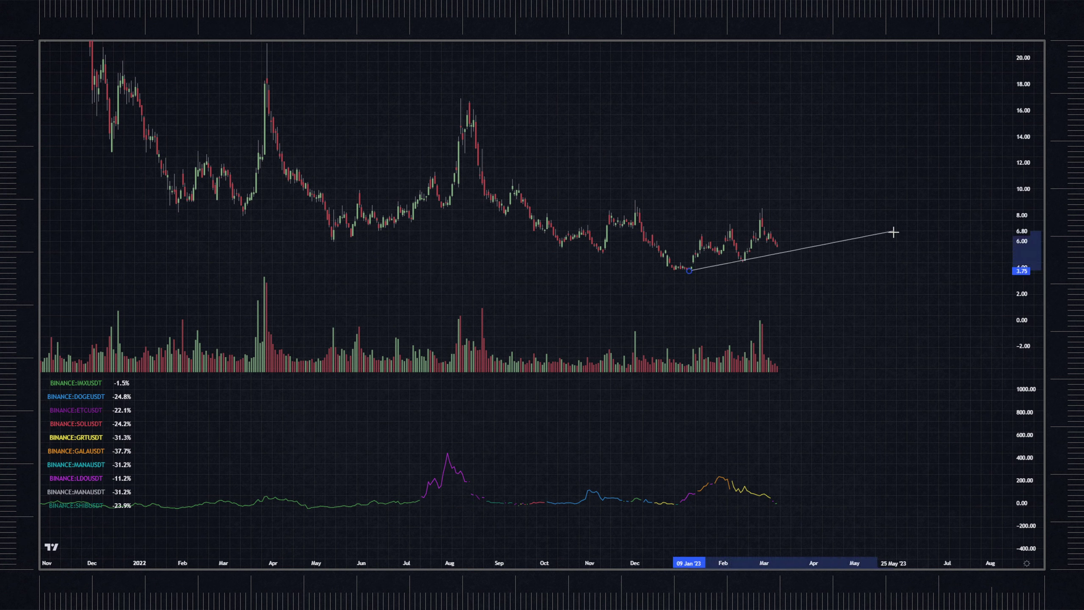
click(893, 233)
- Sketch a freehand price path from the latest candle down to the trend line and up to about 8.4, and delete the sketch
scroll(810, 245, up, 2)
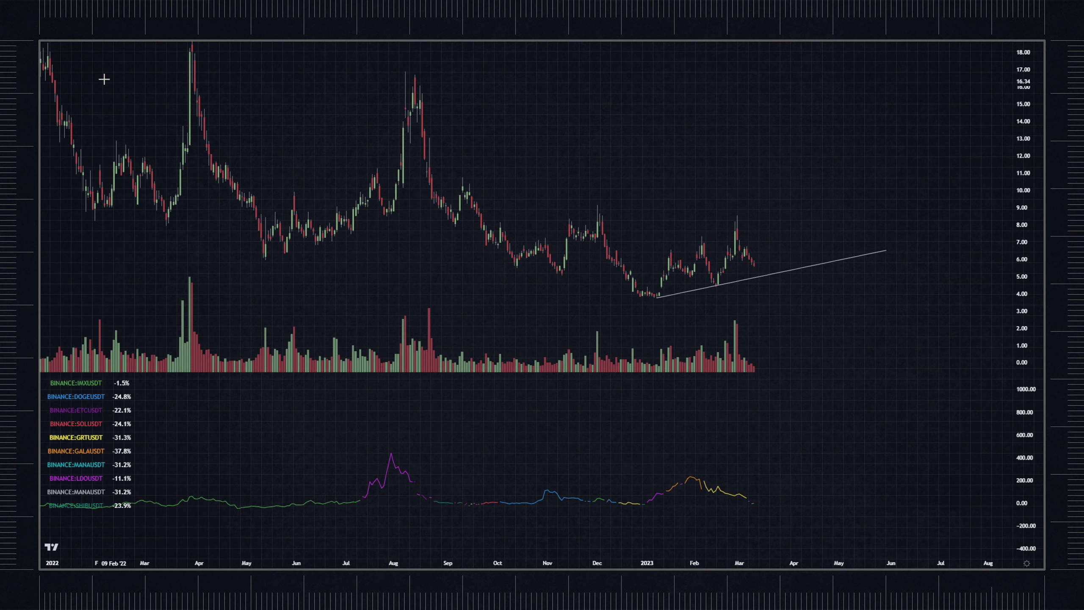
drag(754, 264, 766, 276)
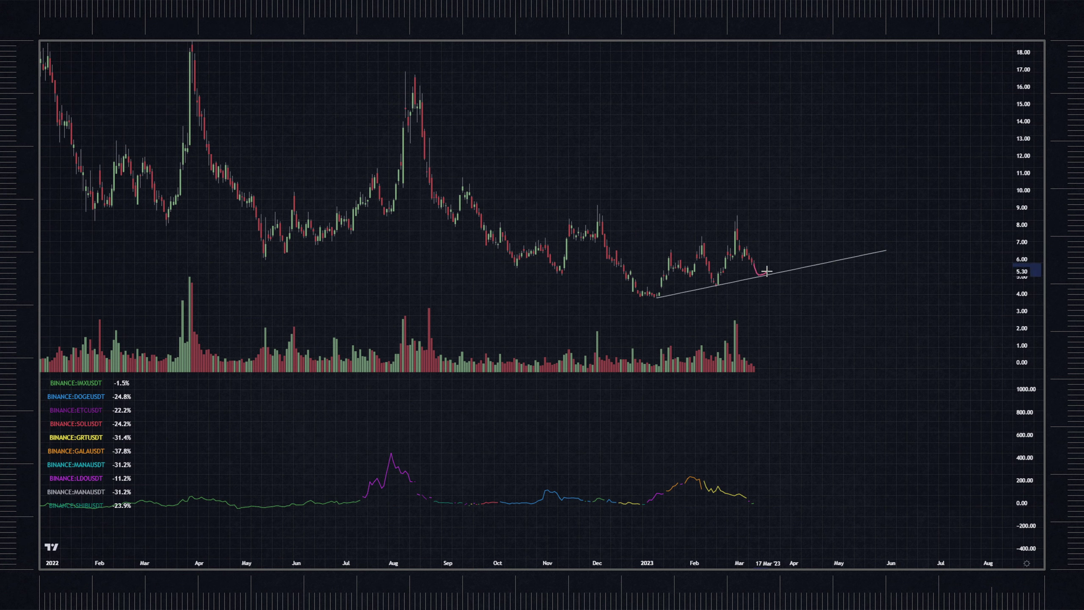
mouse_move(764, 275)
mouse_down()
mouse_move(752, 258)
mouse_move(762, 273)
mouse_move(790, 218)
mouse_up()
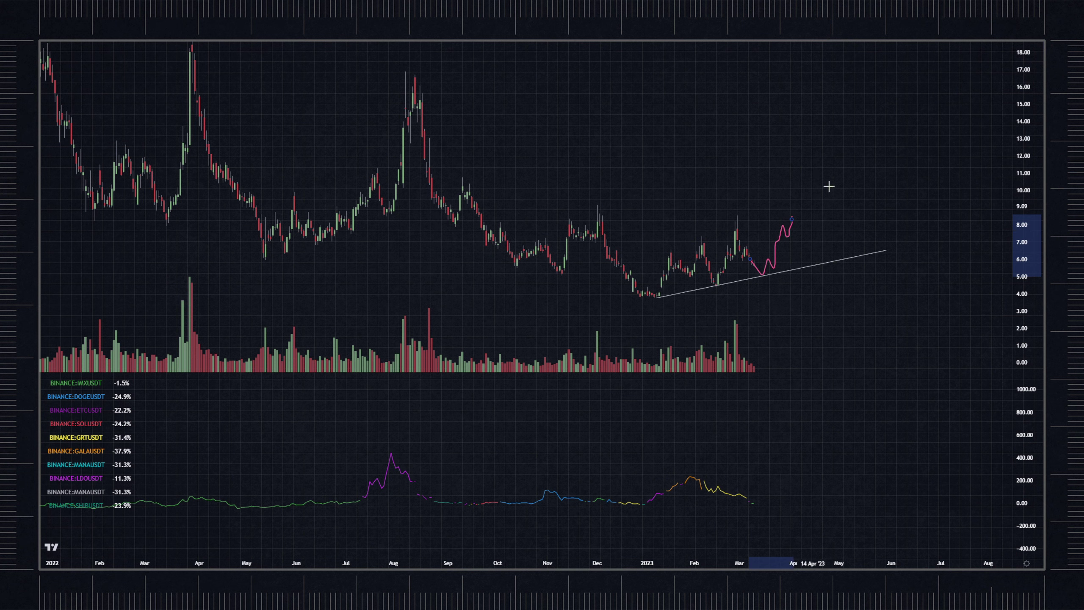
scroll(959, 136, down, 3)
scroll(960, 136, down, 3)
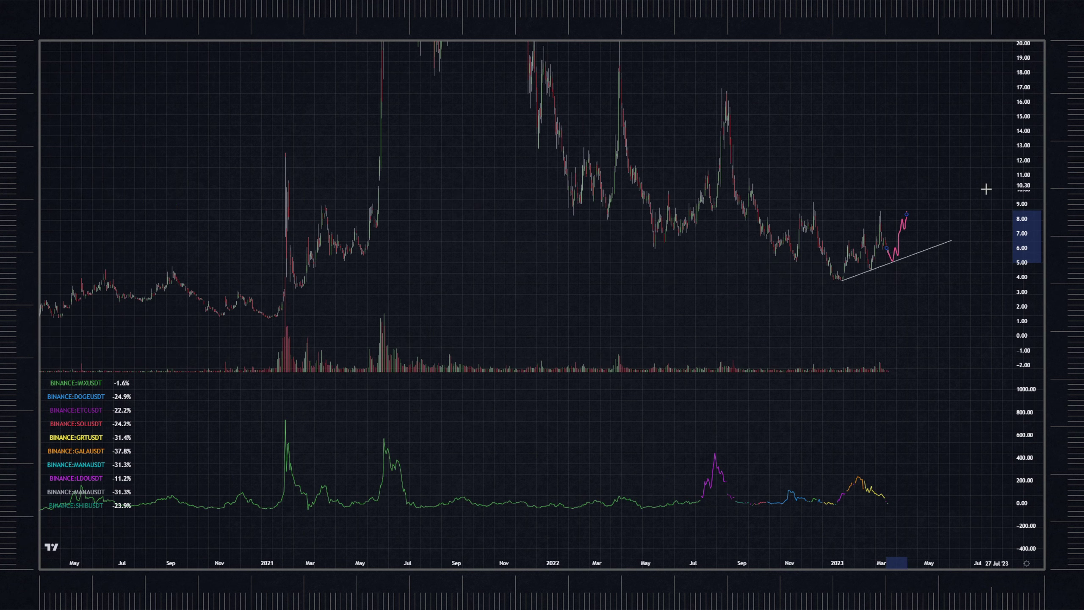
key(Delete)
- Maximize the price pane so it fills the chart, and rescale it to show the full price history from September 2020 to March 2023
drag(961, 136, 904, 166)
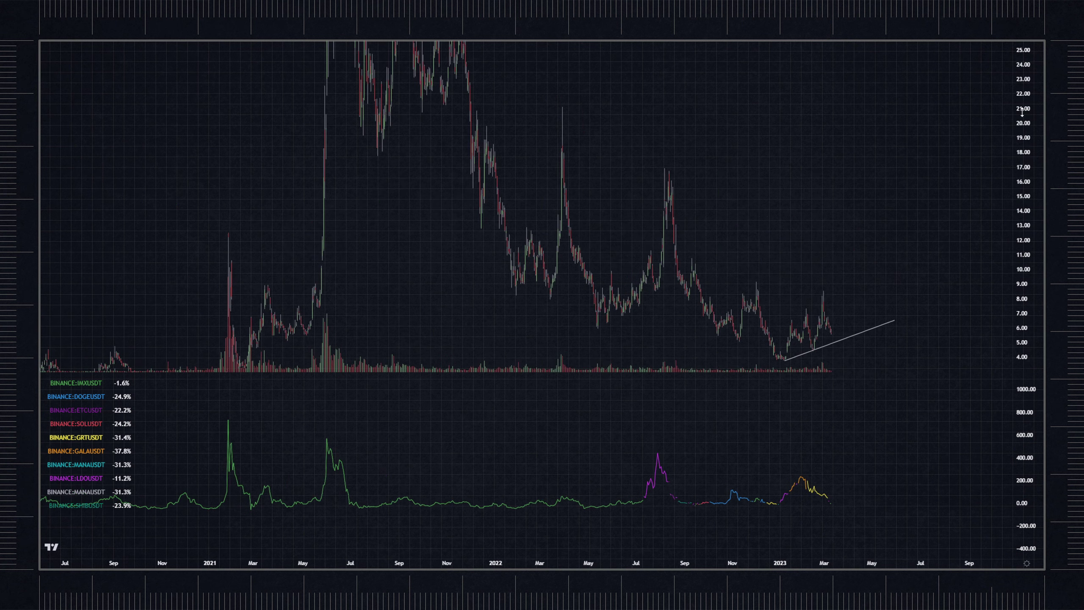
drag(1022, 112, 1022, 299)
double_click(859, 180)
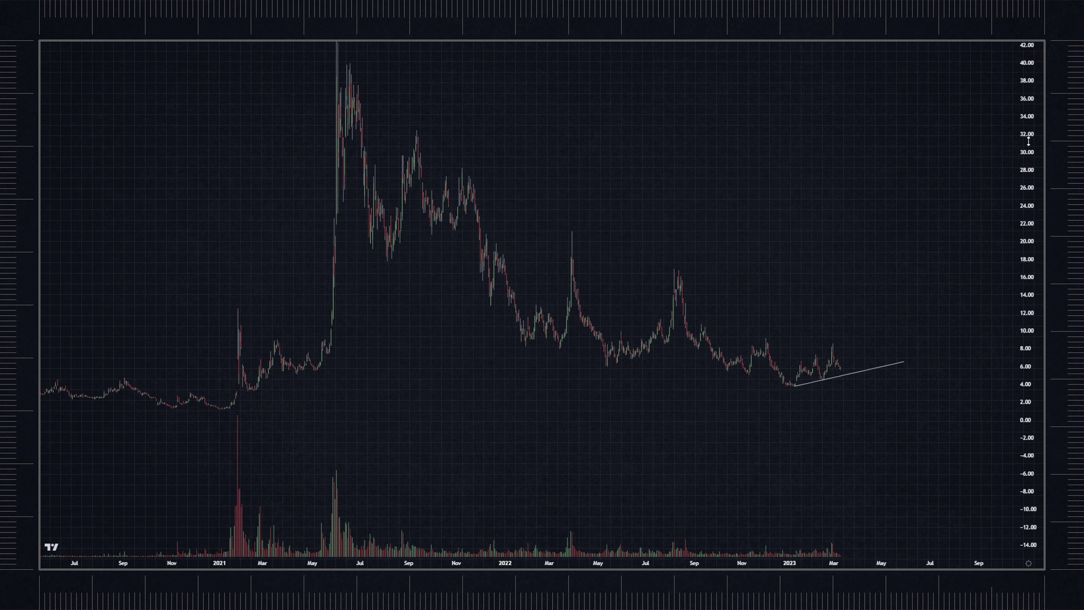
drag(1029, 141, 748, 307)
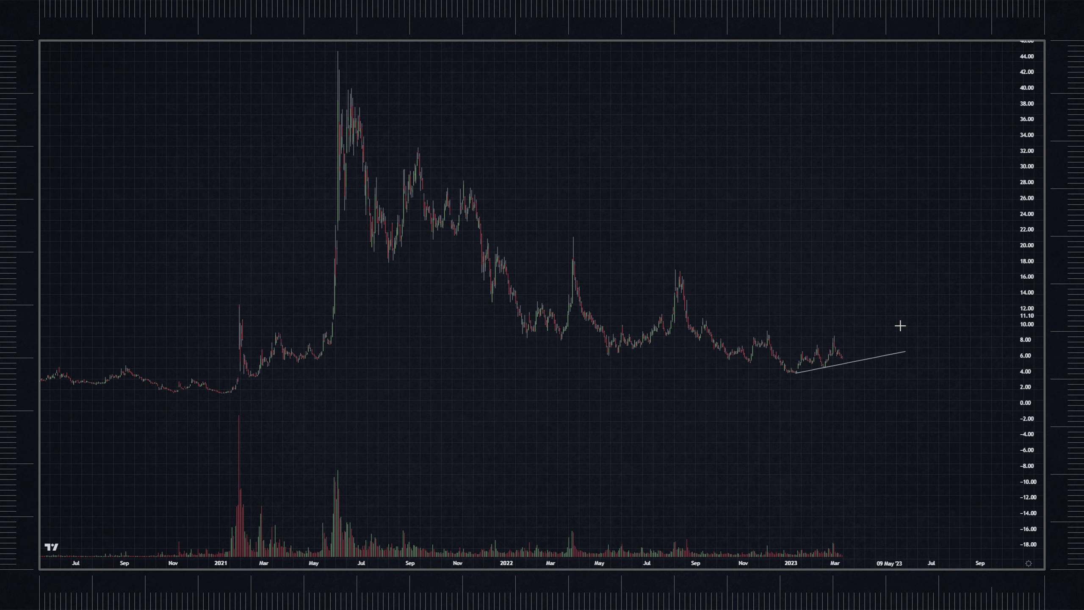
drag(1026, 206, 1026, 244)
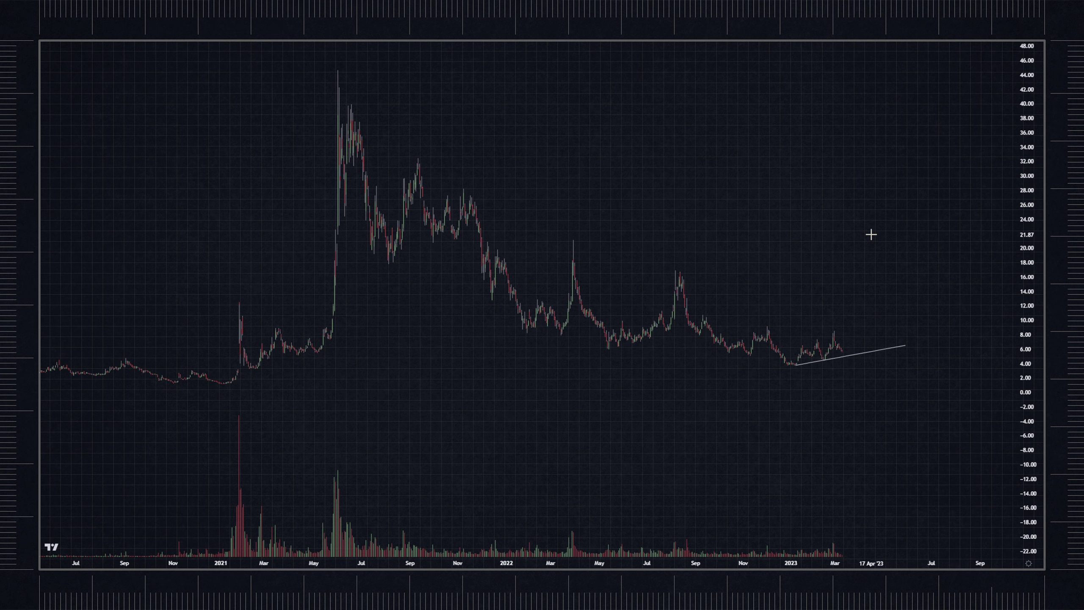
drag(742, 138, 792, 126)
scroll(793, 125, up, 1)
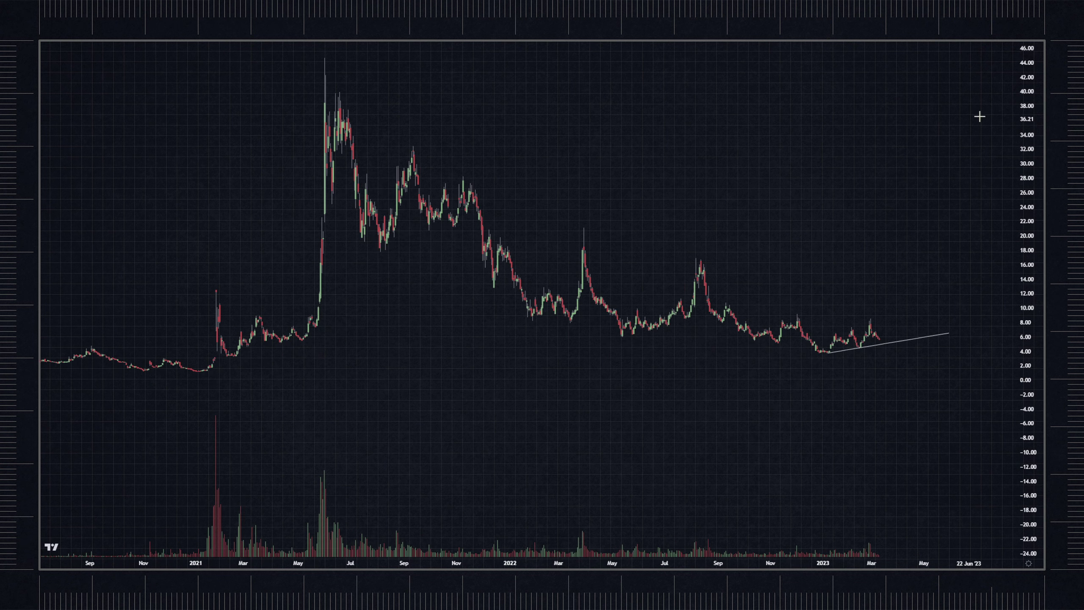
drag(1026, 141, 1026, 220)
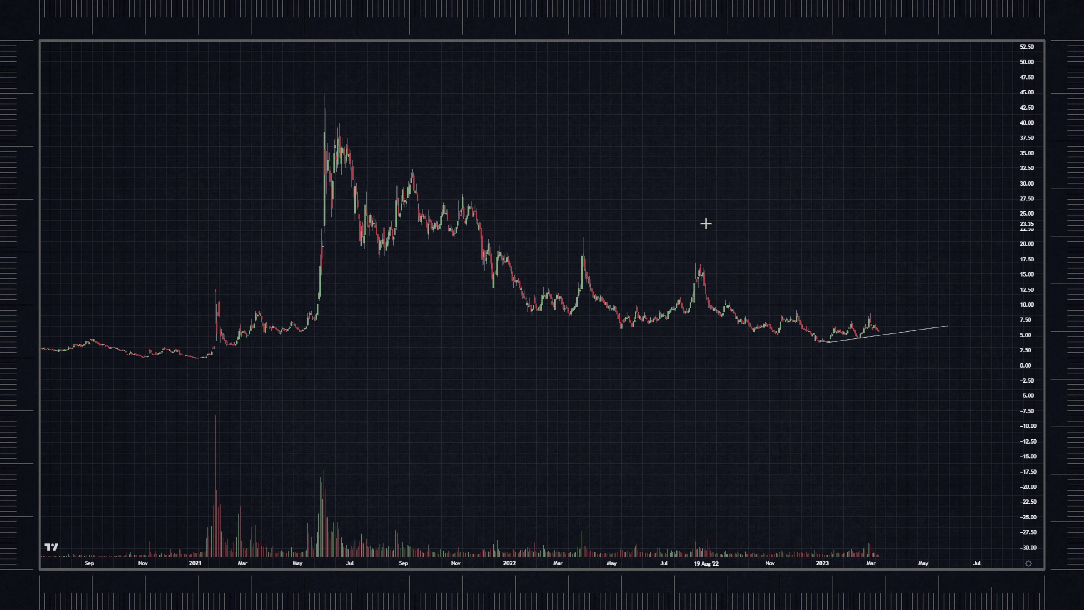